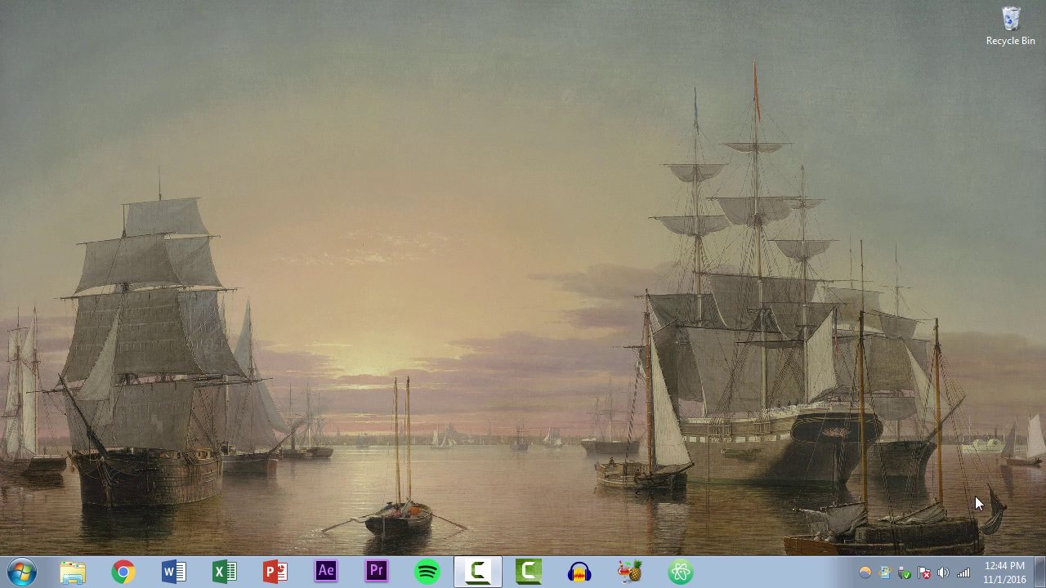
Load plex.tv in Chrome and go to its Downloads page
{"action": "left_click", "coordinate": [73, 572]}
{"action": "left_click", "coordinate": [72, 572]}
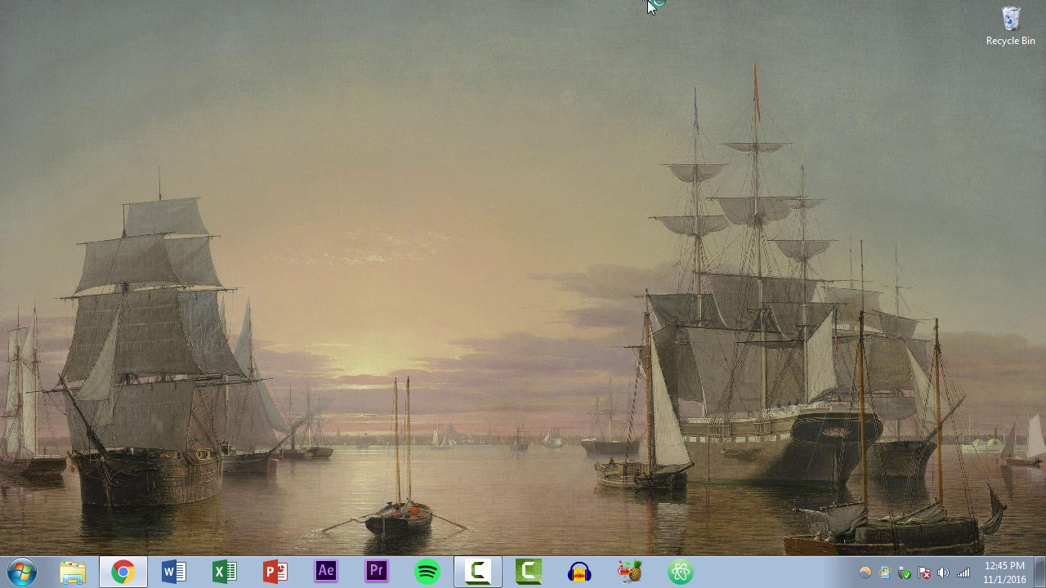
{"action": "type", "text": "plex.tv"}
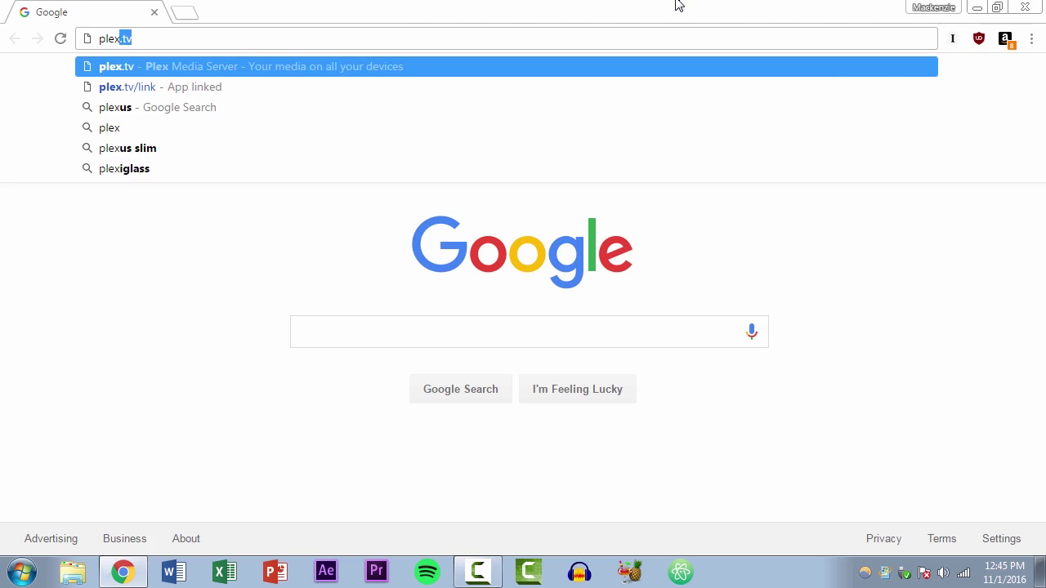
{"action": "key", "text": "Return"}
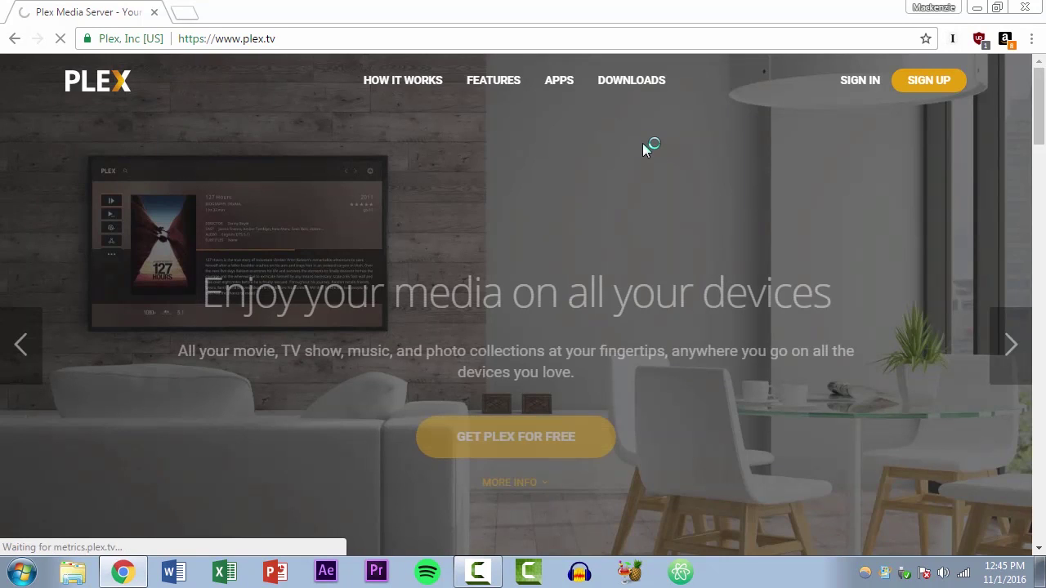
{"action": "left_click", "coordinate": [635, 86]}
Choose Windows as the Plex Media Server platform, showing version 1.1.4.2757-24ffd60
{"action": "scroll", "coordinate": [292, 327], "scroll_direction": "down", "scroll_amount": 6}
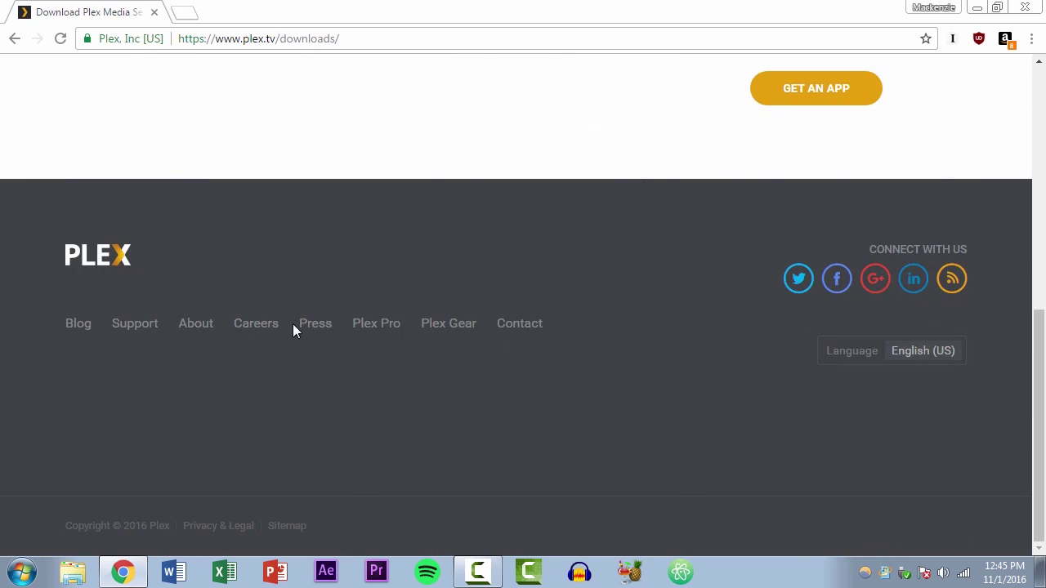
{"action": "scroll", "coordinate": [240, 337], "scroll_direction": "up", "scroll_amount": 4}
{"action": "left_click", "coordinate": [234, 361]}
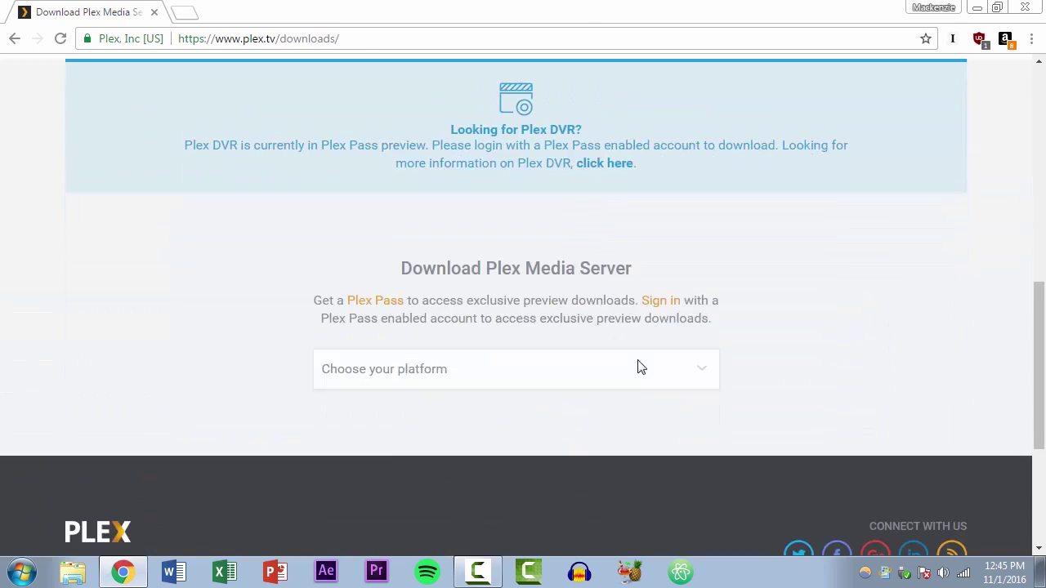
{"action": "left_click", "coordinate": [480, 367]}
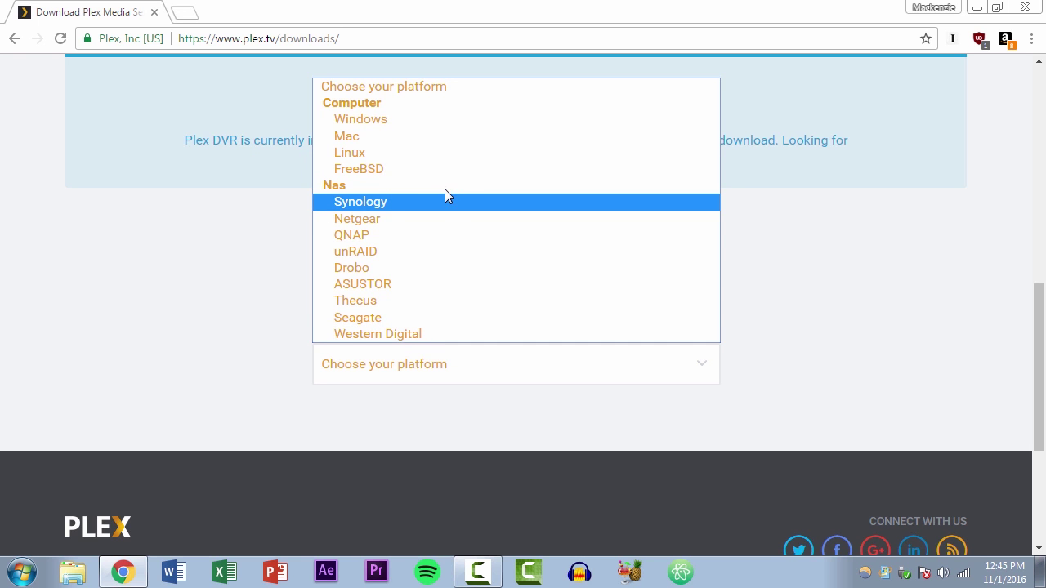
{"action": "left_click", "coordinate": [404, 121]}
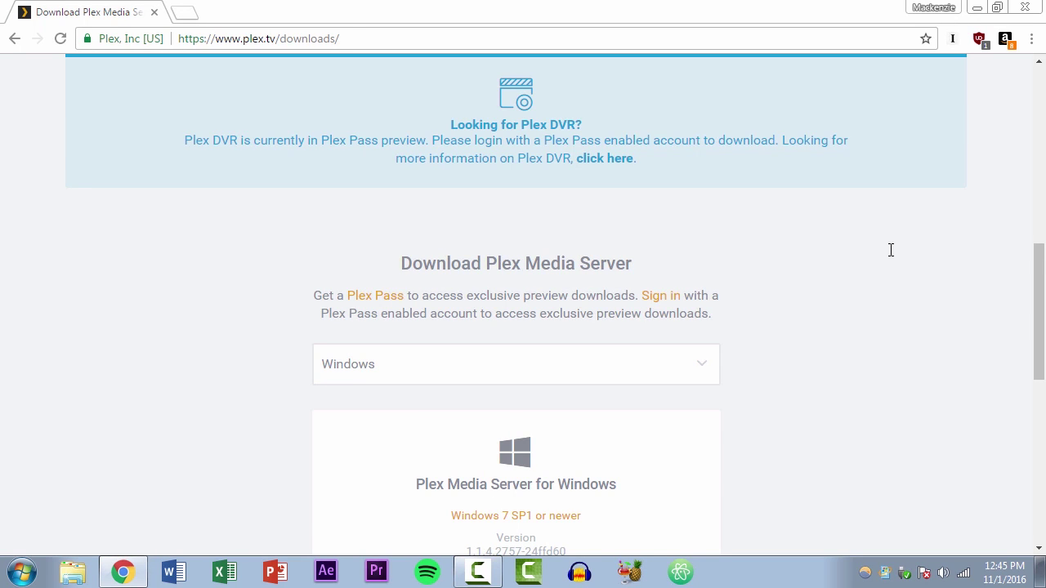
{"action": "scroll", "coordinate": [651, 170], "scroll_direction": "down", "scroll_amount": 7}
{"action": "scroll", "coordinate": [614, 365], "scroll_direction": "up", "scroll_amount": 6}
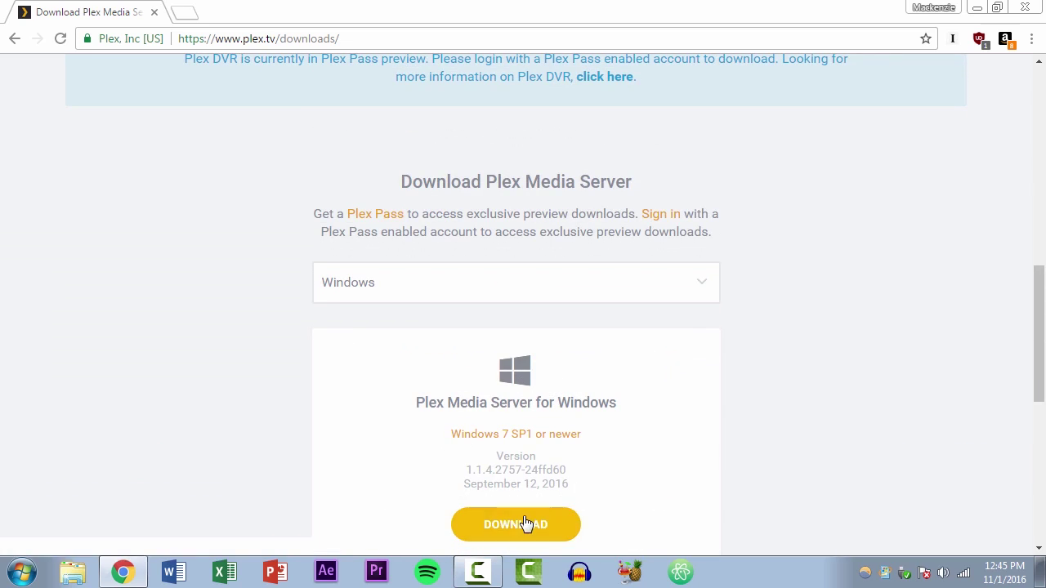
Run the downloaded installer from Downloads and install Plex Media Server 1.1.4.2757
{"action": "left_click", "coordinate": [155, 12]}
{"action": "left_click", "coordinate": [71, 572]}
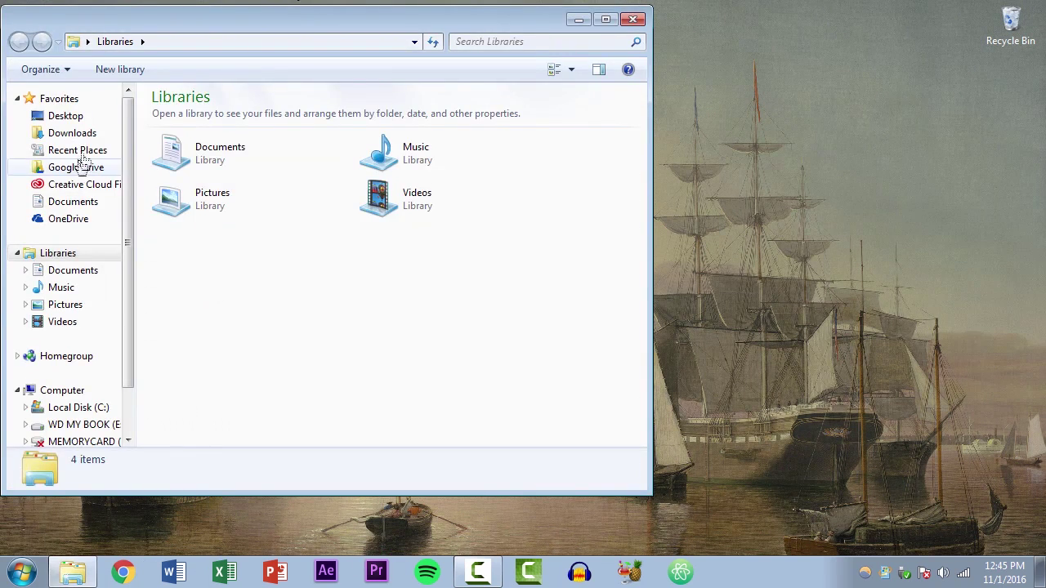
{"action": "left_click", "coordinate": [72, 133]}
{"action": "double_click", "coordinate": [191, 131]}
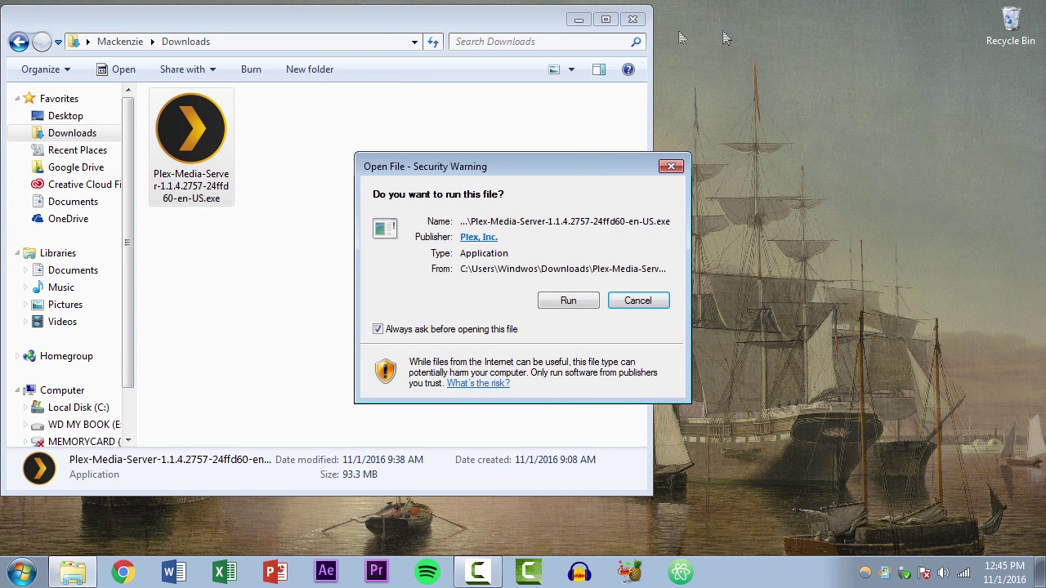
{"action": "left_click", "coordinate": [584, 302]}
{"action": "left_click", "coordinate": [633, 19]}
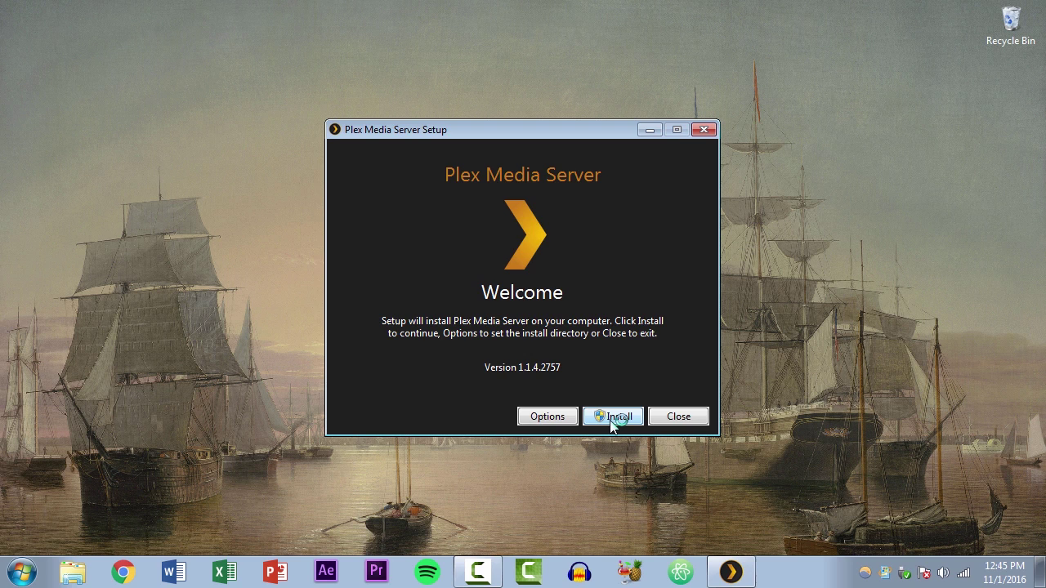
{"action": "left_click", "coordinate": [611, 421]}
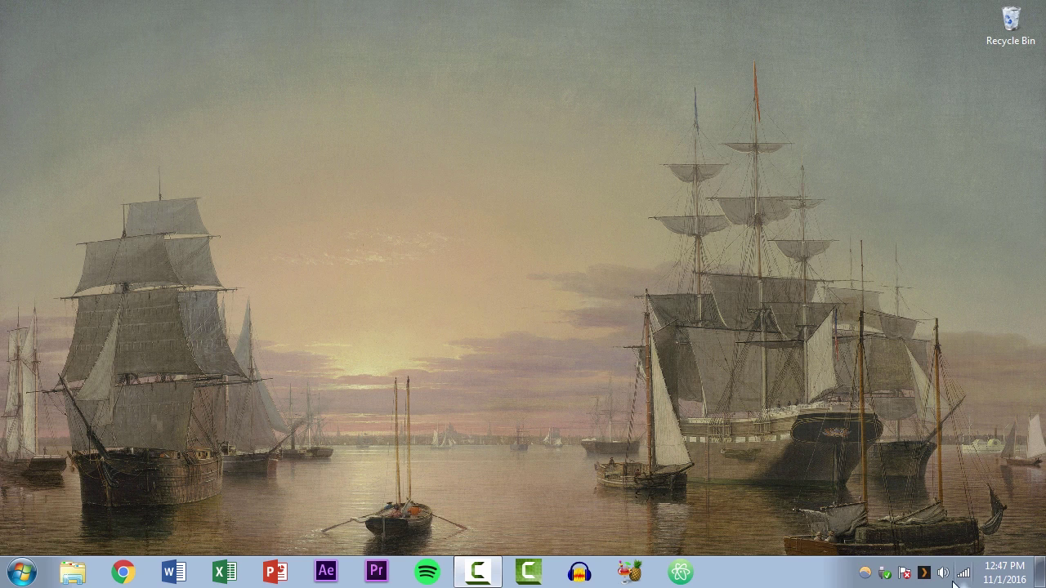
Exit Plex Media Server from its system tray icon menu
{"action": "right_click", "coordinate": [926, 575]}
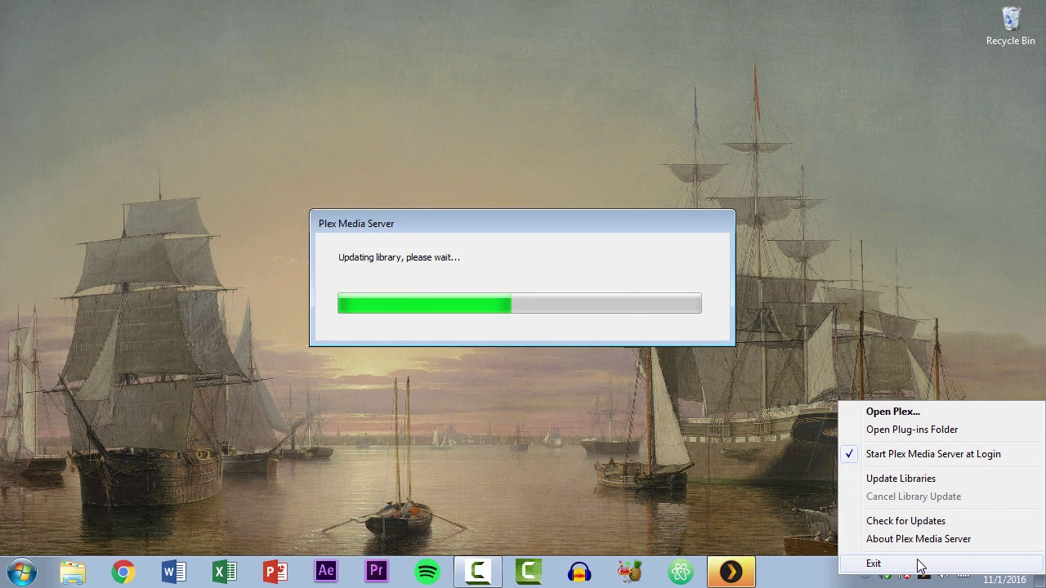
{"action": "left_click", "coordinate": [919, 564]}
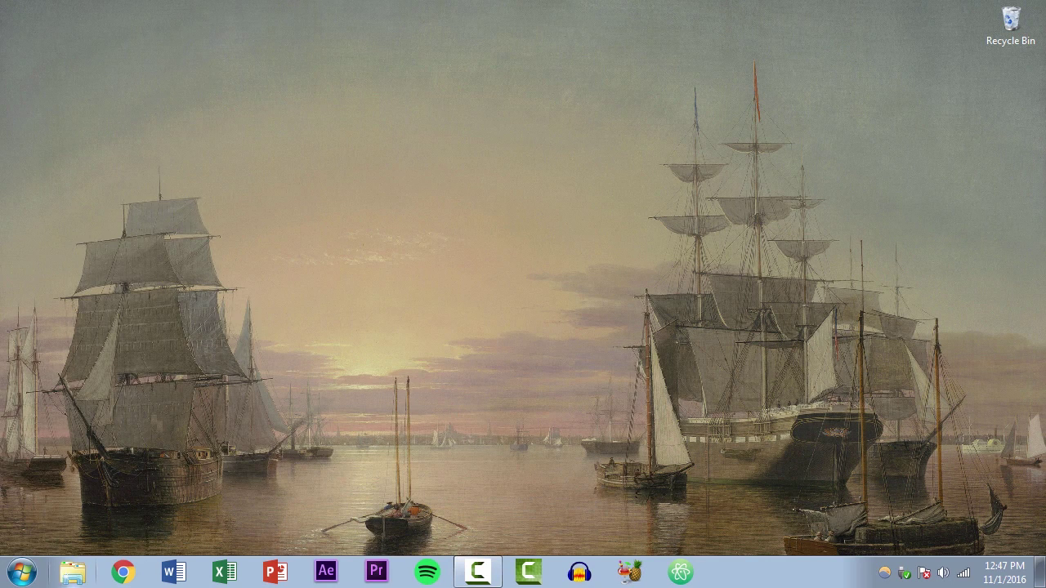
Open E:\Plex\Not Plist on WD MY BOOK and copy all its items
{"action": "left_click", "coordinate": [73, 572]}
{"action": "left_click", "coordinate": [98, 424]}
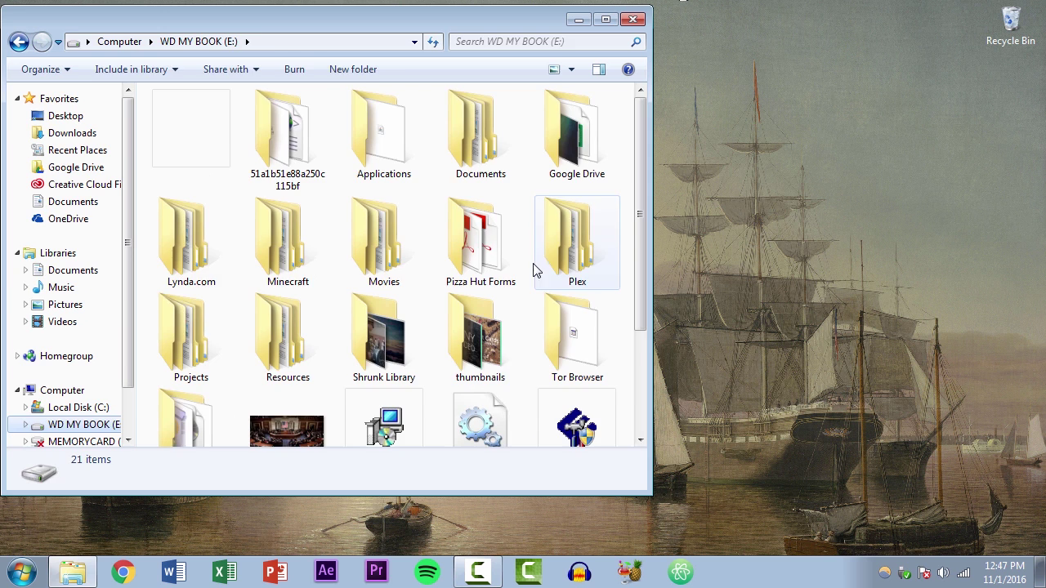
{"action": "double_click", "coordinate": [548, 257]}
{"action": "double_click", "coordinate": [192, 117]}
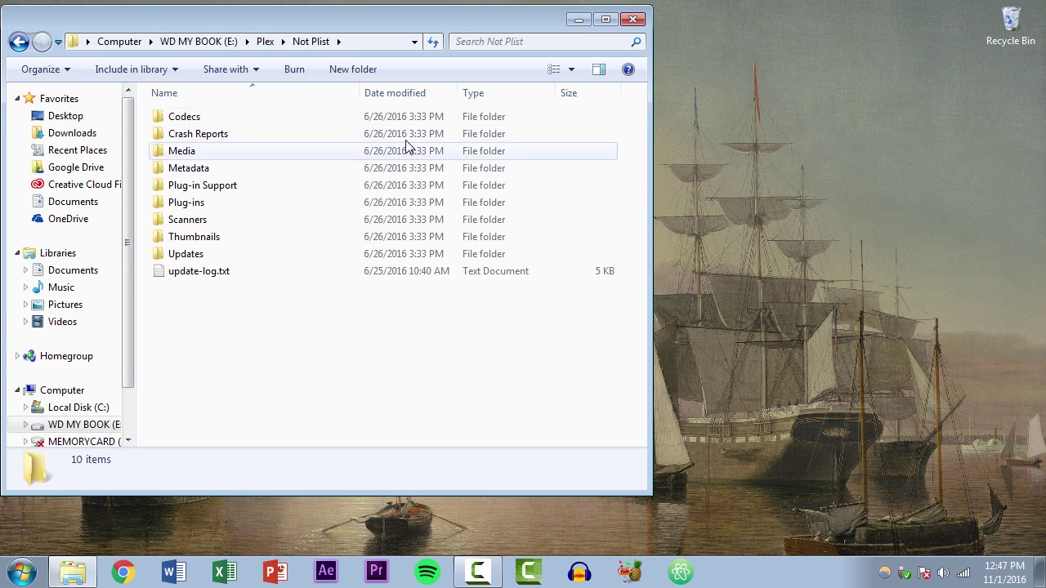
{"action": "key", "text": "ctrl+a"}
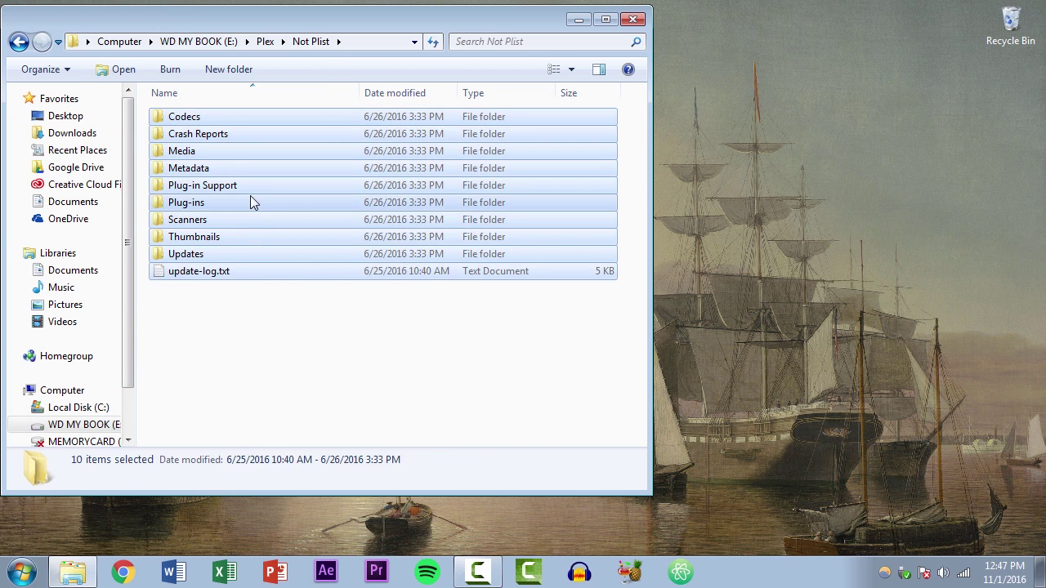
{"action": "right_click", "coordinate": [252, 203]}
{"action": "left_click", "coordinate": [308, 401]}
{"action": "right_click", "coordinate": [224, 190]}
{"action": "left_click", "coordinate": [270, 392]}
Check the Media folder, then reselect all ten backup items in Not Plist
{"action": "left_click", "coordinate": [335, 372]}
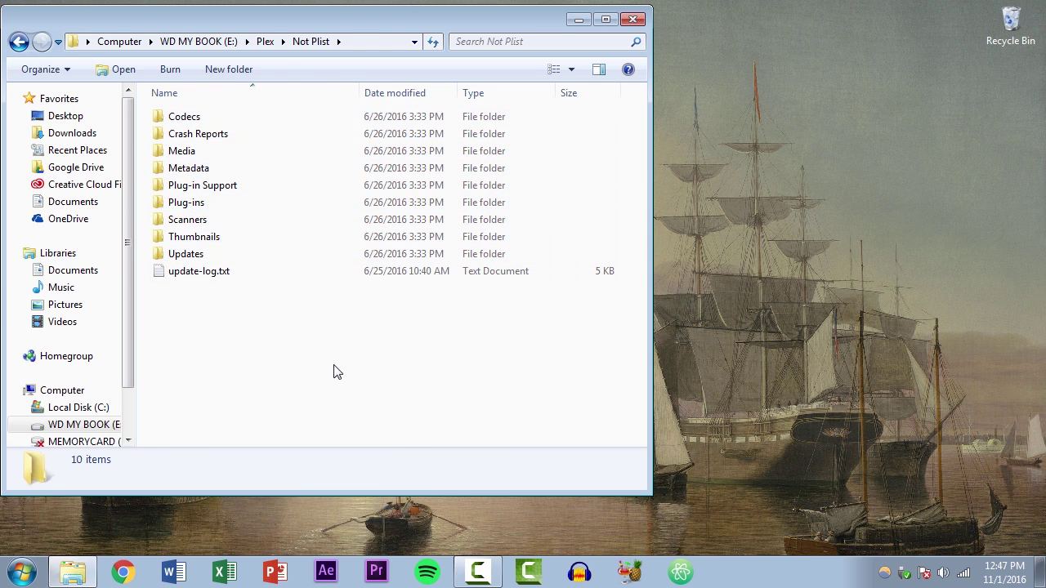
{"action": "left_click", "coordinate": [269, 40]}
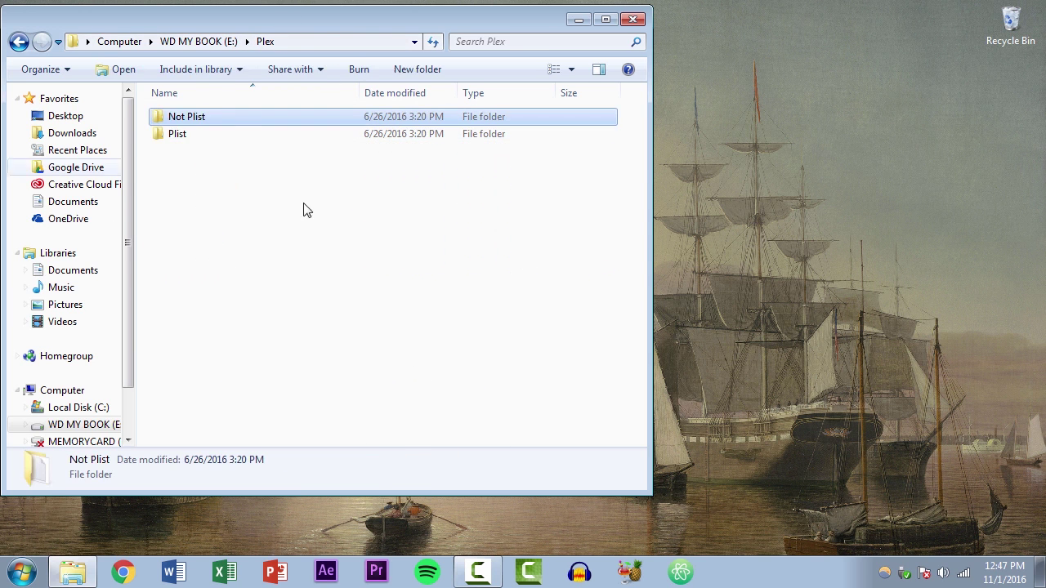
{"action": "double_click", "coordinate": [227, 125]}
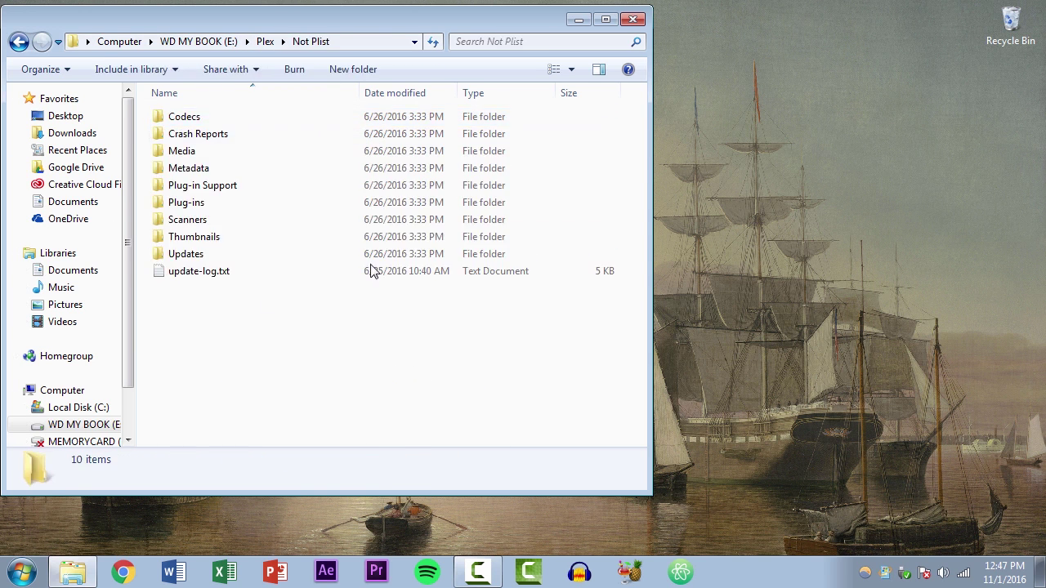
{"action": "double_click", "coordinate": [250, 156]}
{"action": "left_click", "coordinate": [278, 41]}
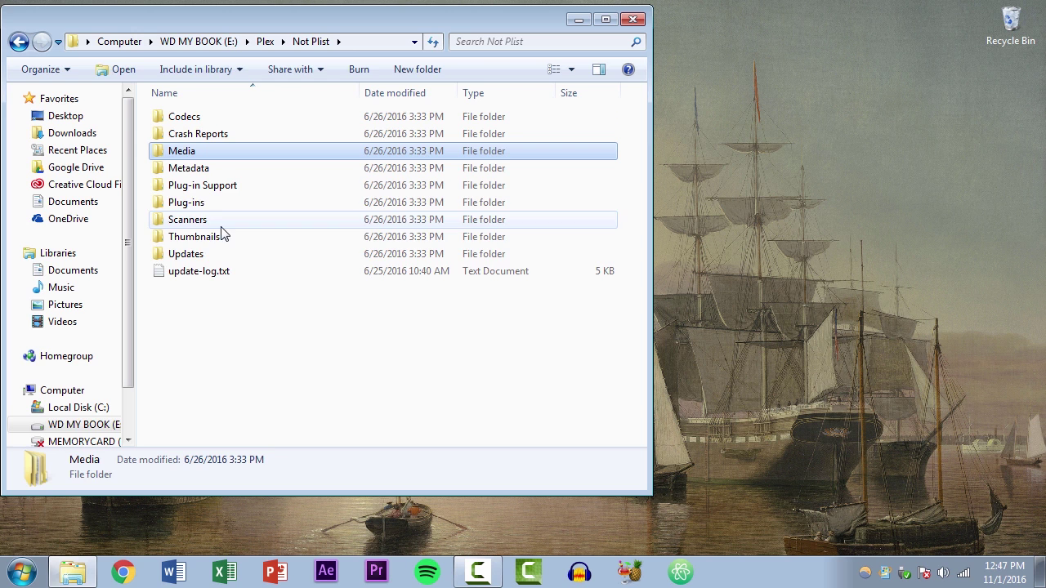
{"action": "left_click", "coordinate": [377, 363]}
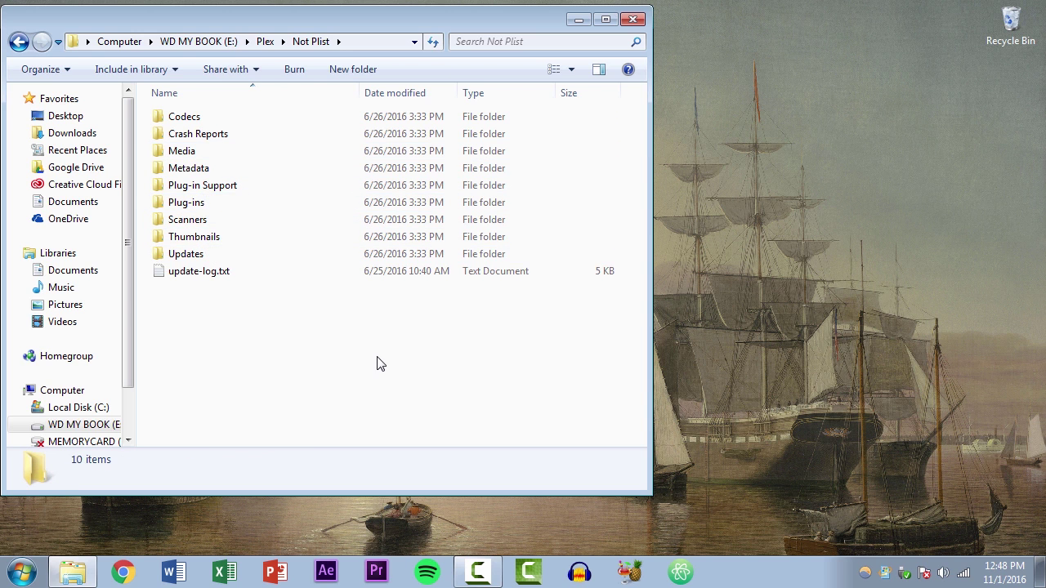
{"action": "key", "text": "ctrl+a"}
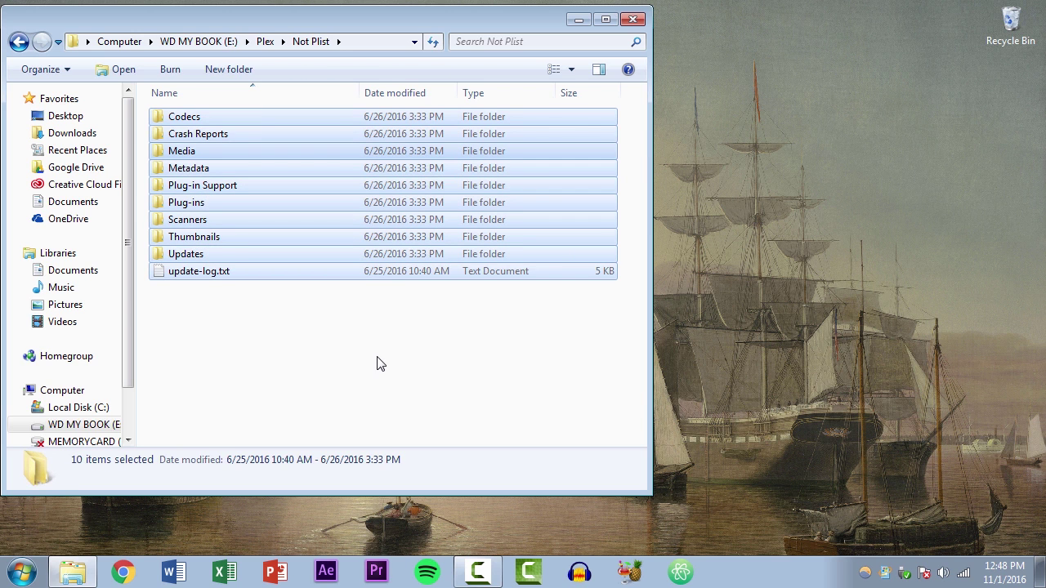
{"action": "left_click", "coordinate": [22, 572]}
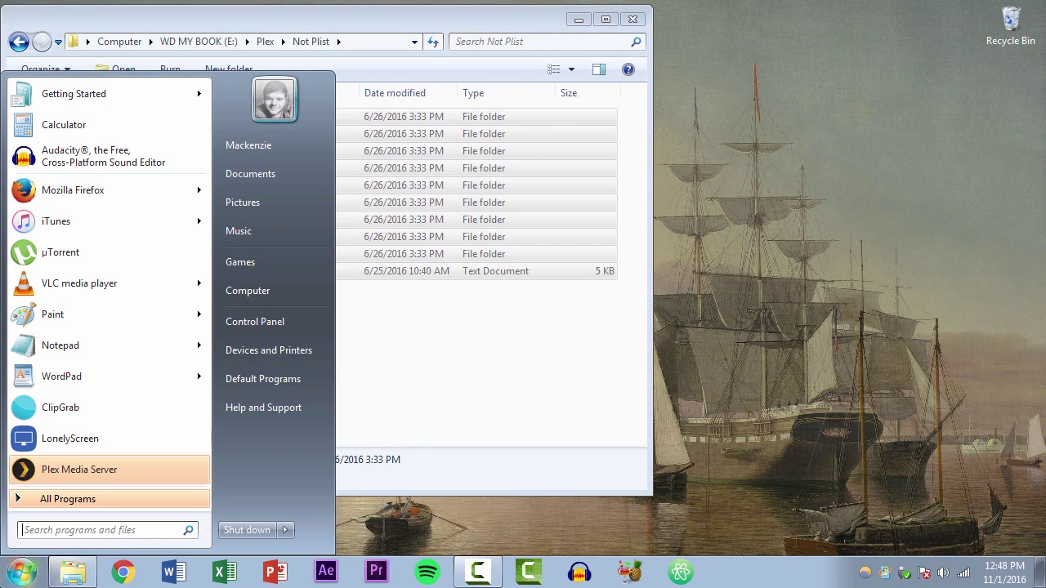
Open AppData\Local\Plex Media Server in a second Explorer window beside the backup window
{"action": "type", "text": "%appdata"}
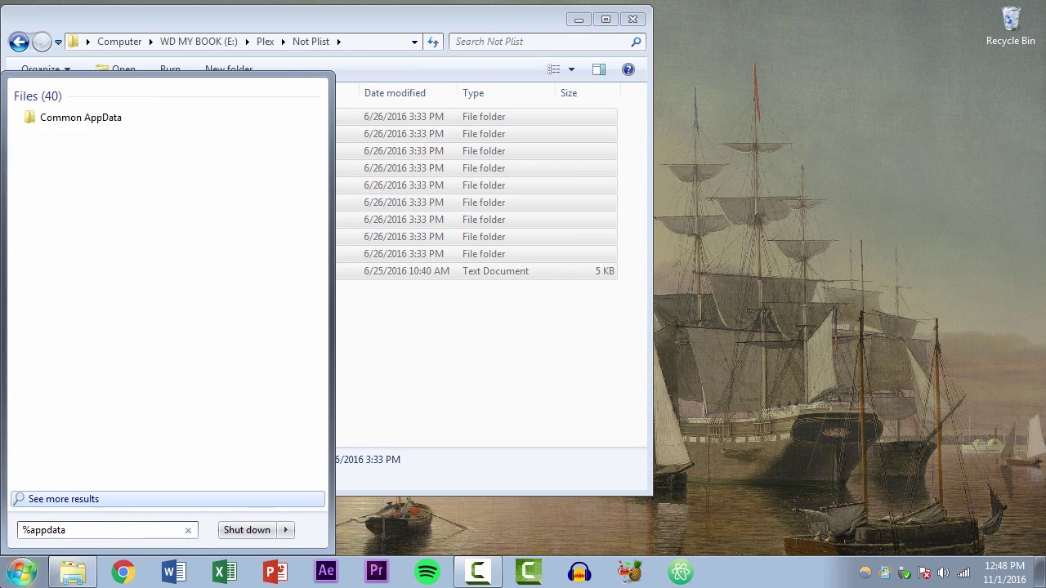
{"action": "type", "text": "%"}
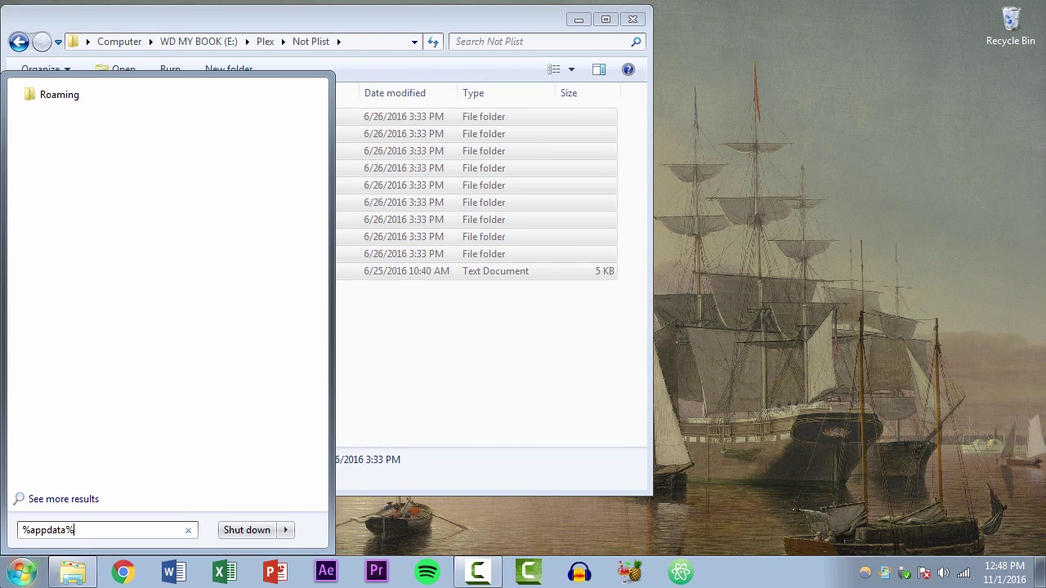
{"action": "key", "text": "Return"}
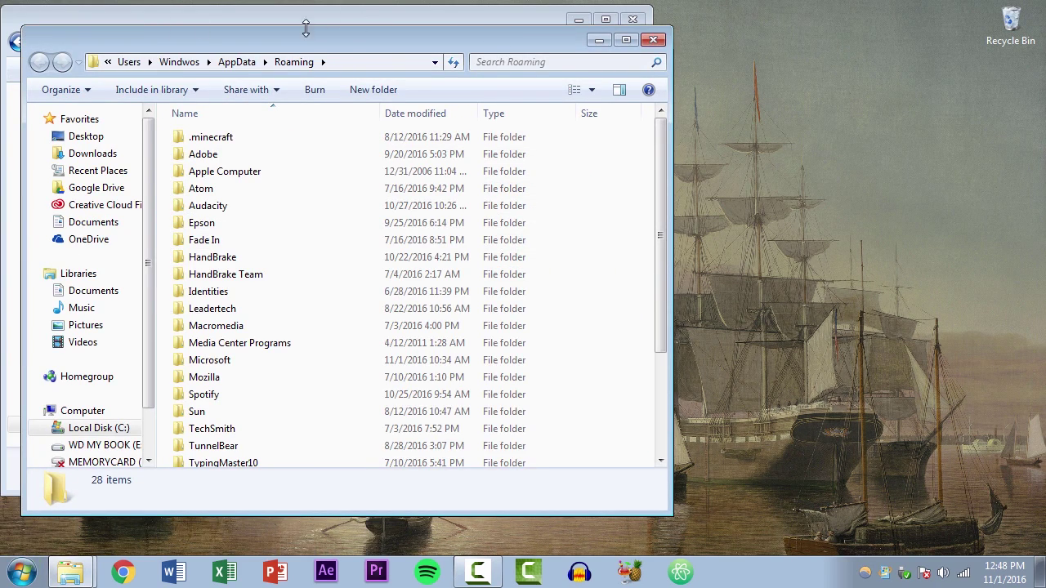
{"action": "left_click_drag", "start_coordinate": [306, 29], "coordinate": [706, 39]}
{"action": "left_click", "coordinate": [642, 70]}
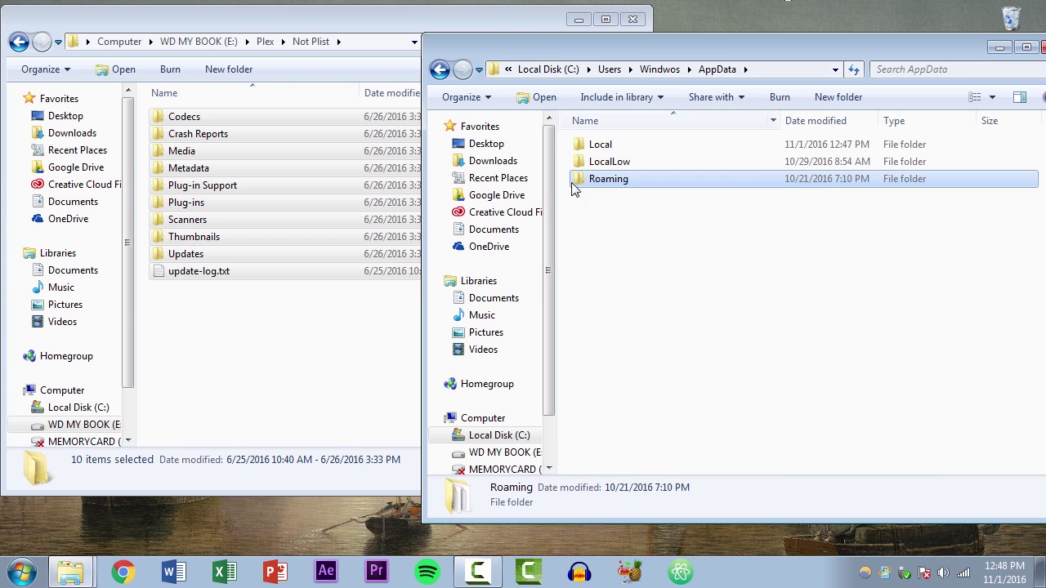
{"action": "double_click", "coordinate": [615, 145]}
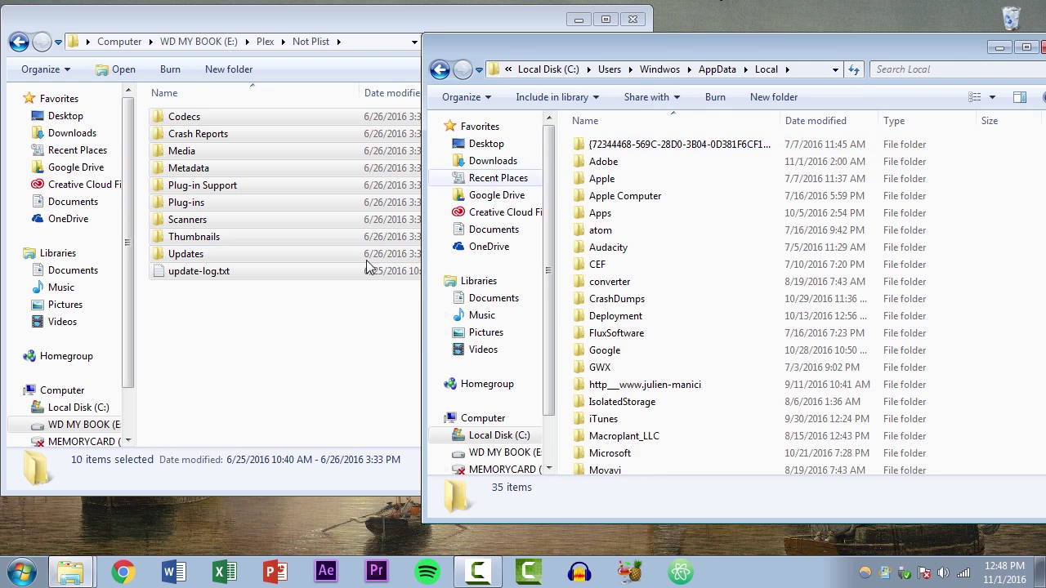
{"action": "scroll", "coordinate": [653, 327], "scroll_direction": "down", "scroll_amount": 3}
{"action": "double_click", "coordinate": [646, 381]}
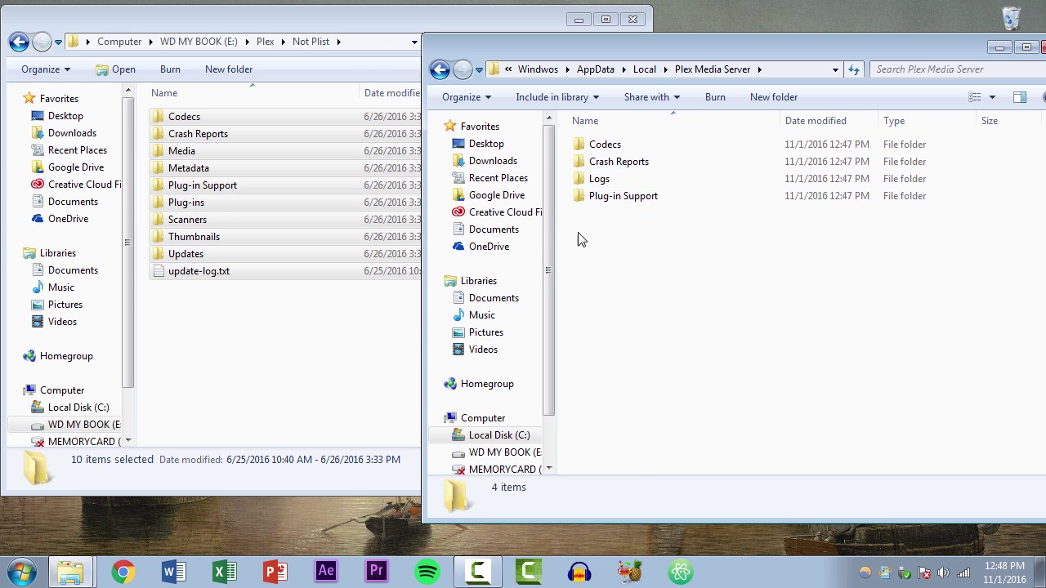
Paste all ten Not Plist items into AppData\Local\Plex Media Server and close the backup window
{"action": "left_click", "coordinate": [254, 353]}
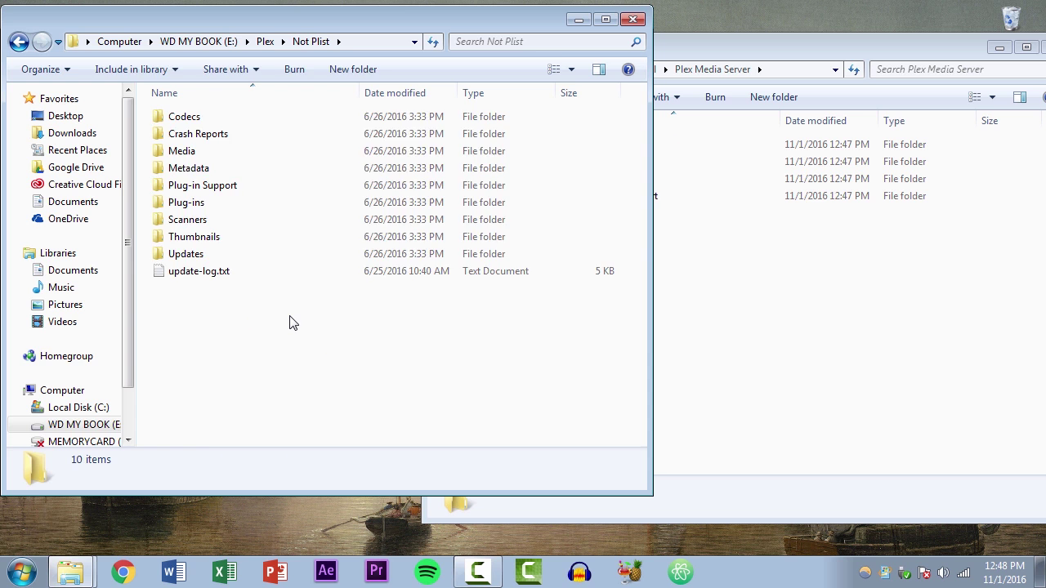
{"action": "key", "text": "ctrl+a"}
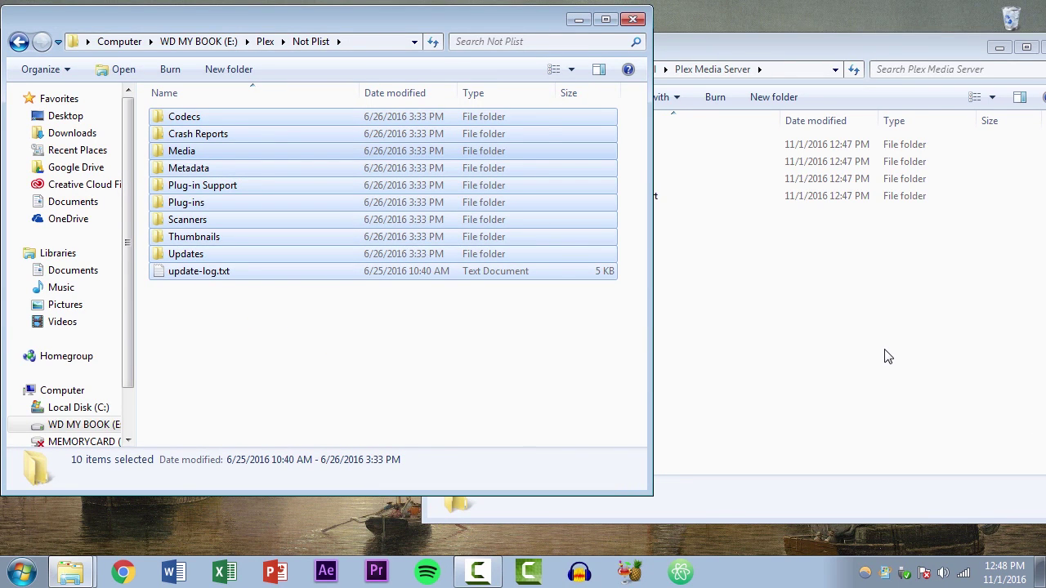
{"action": "left_click", "coordinate": [888, 357]}
{"action": "right_click", "coordinate": [887, 357]}
{"action": "left_click", "coordinate": [918, 232]}
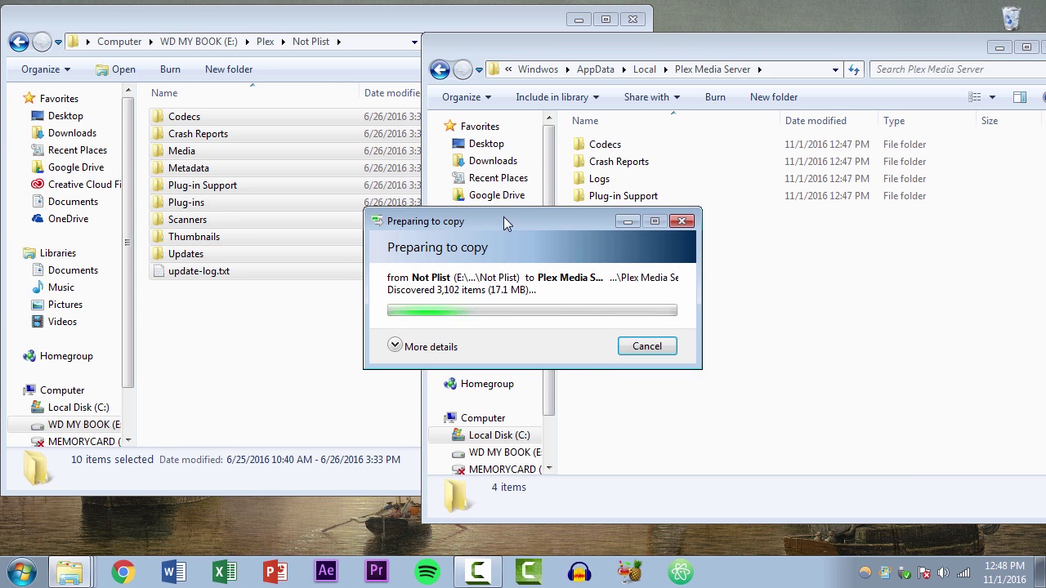
{"action": "left_click_drag", "start_coordinate": [636, 246], "coordinate": [511, 283]}
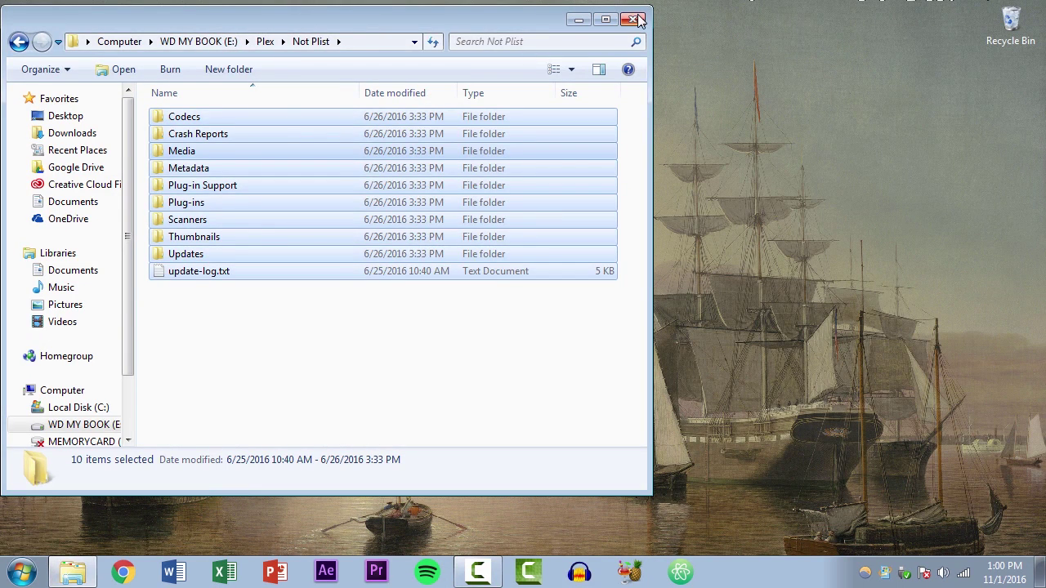
{"action": "left_click", "coordinate": [634, 18]}
{"action": "left_click", "coordinate": [21, 572]}
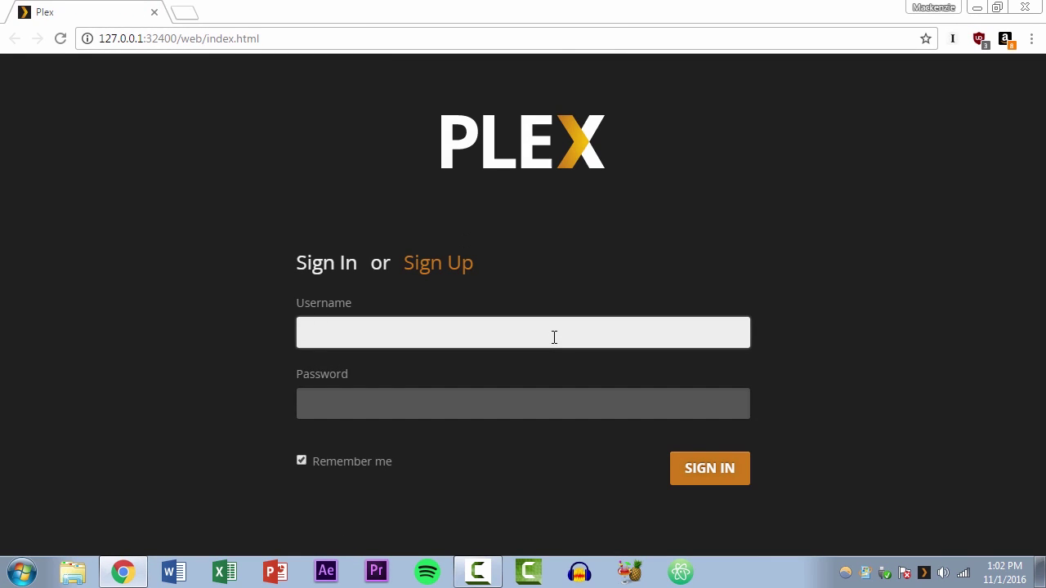
Sign in to Plex Web with the account username and password
{"action": "type", "text": "makc"}
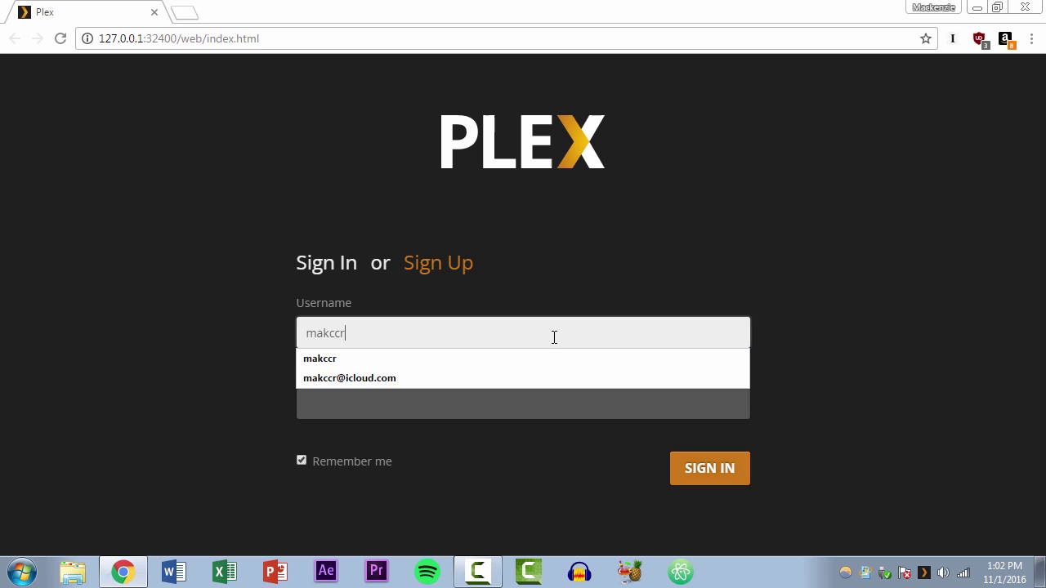
{"action": "type", "text": "cr"}
{"action": "key", "text": "Tab"}
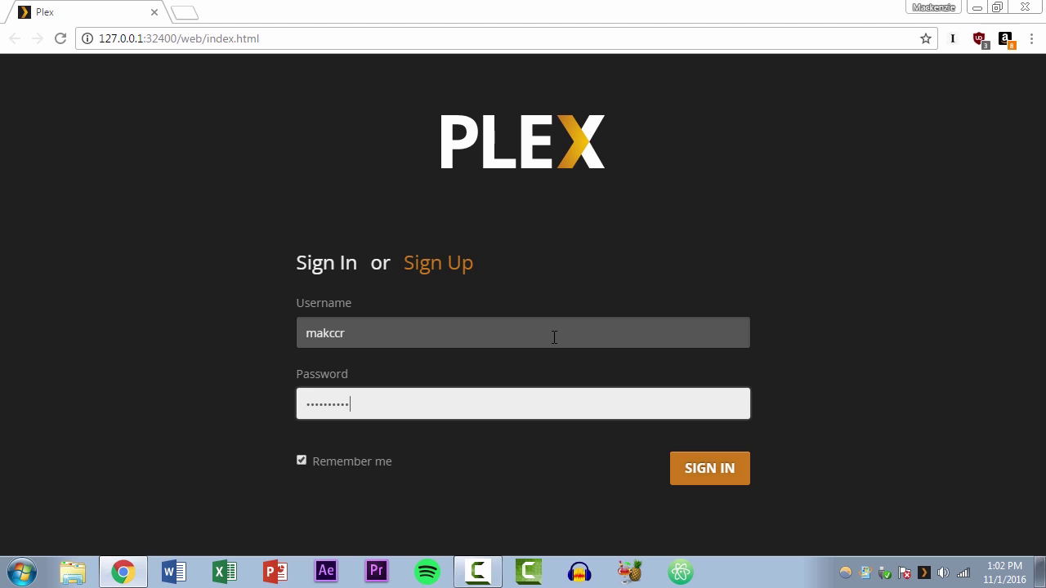
{"action": "key", "text": "Return"}
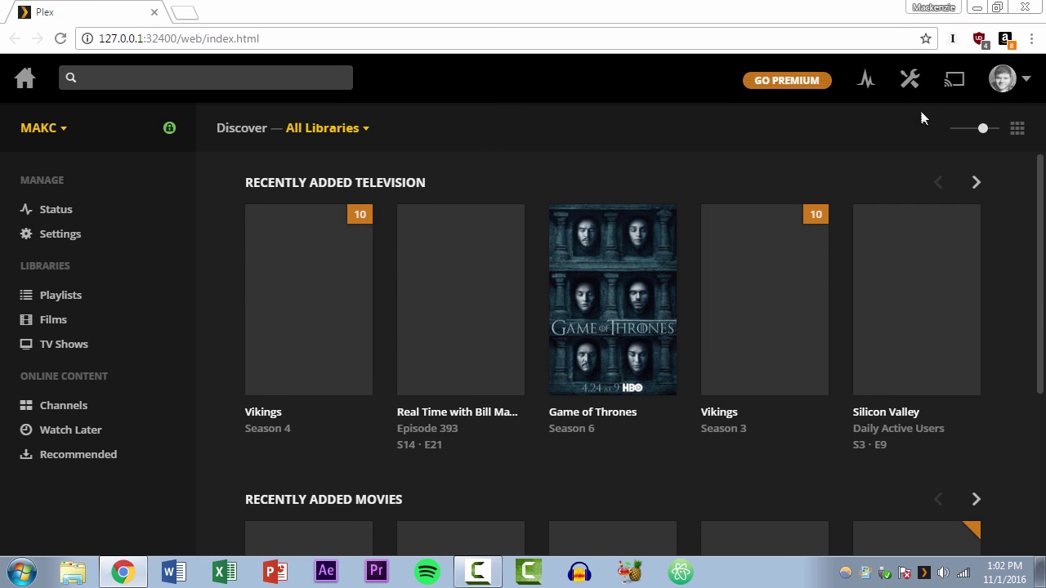
{"action": "scroll", "coordinate": [495, 204], "scroll_direction": "down", "scroll_amount": 3}
{"action": "scroll", "coordinate": [445, 409], "scroll_direction": "up", "scroll_amount": 3}
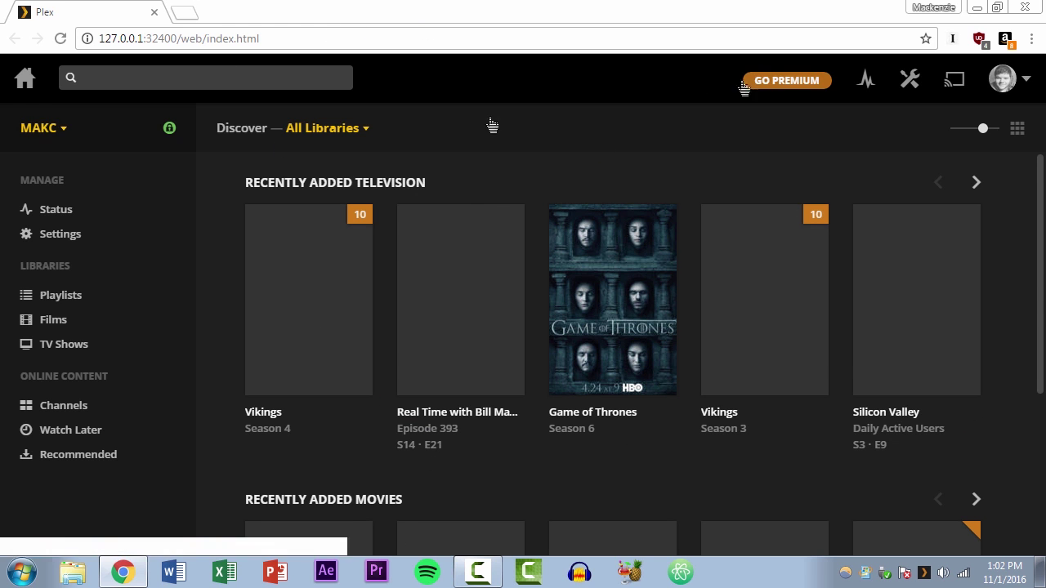
{"action": "scroll", "coordinate": [216, 500], "scroll_direction": "down", "scroll_amount": 3}
{"action": "scroll", "coordinate": [215, 500], "scroll_direction": "up", "scroll_amount": 3}
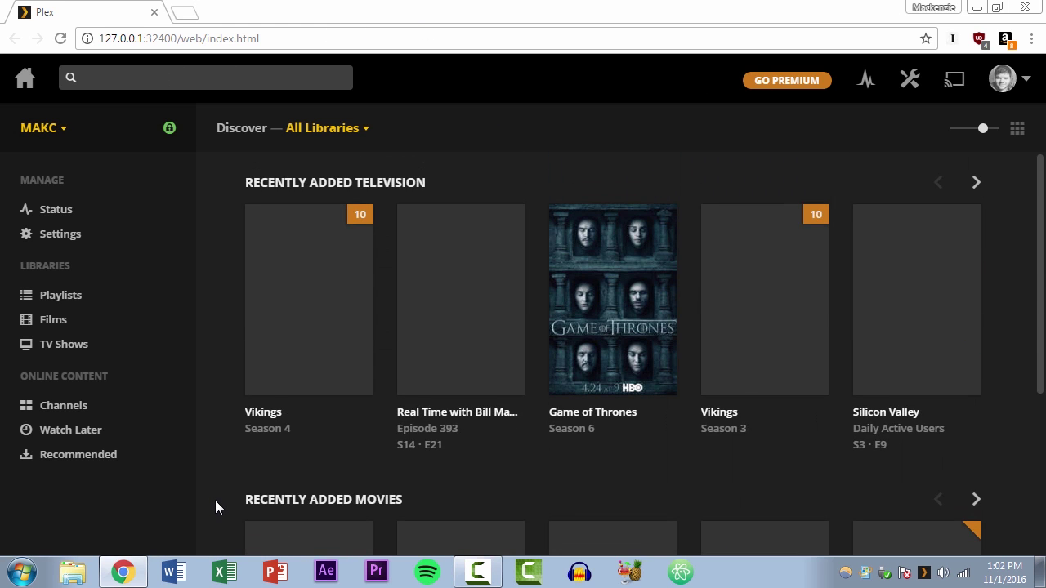
{"action": "key", "text": "F11"}
{"action": "scroll", "coordinate": [796, 334], "scroll_direction": "down", "scroll_amount": 3}
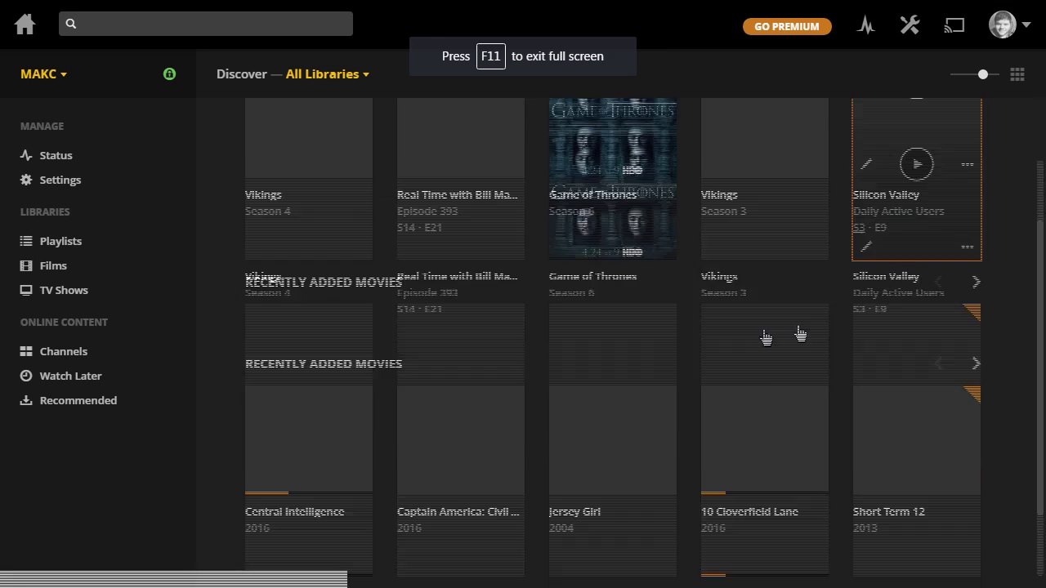
{"action": "scroll", "coordinate": [695, 370], "scroll_direction": "up", "scroll_amount": 3}
{"action": "left_click", "coordinate": [65, 263]}
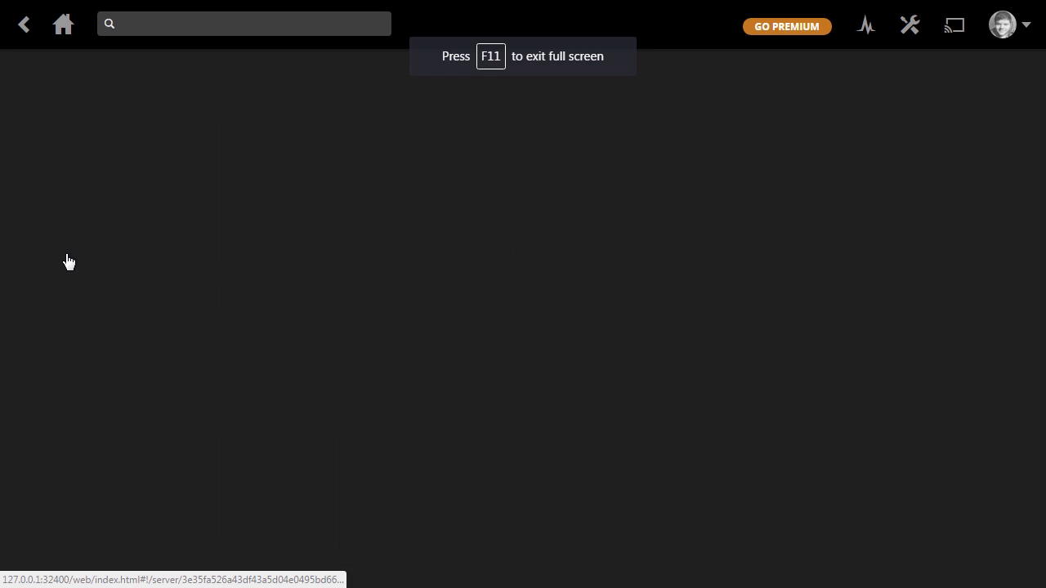
{"action": "scroll", "coordinate": [208, 303], "scroll_direction": "down", "scroll_amount": 3}
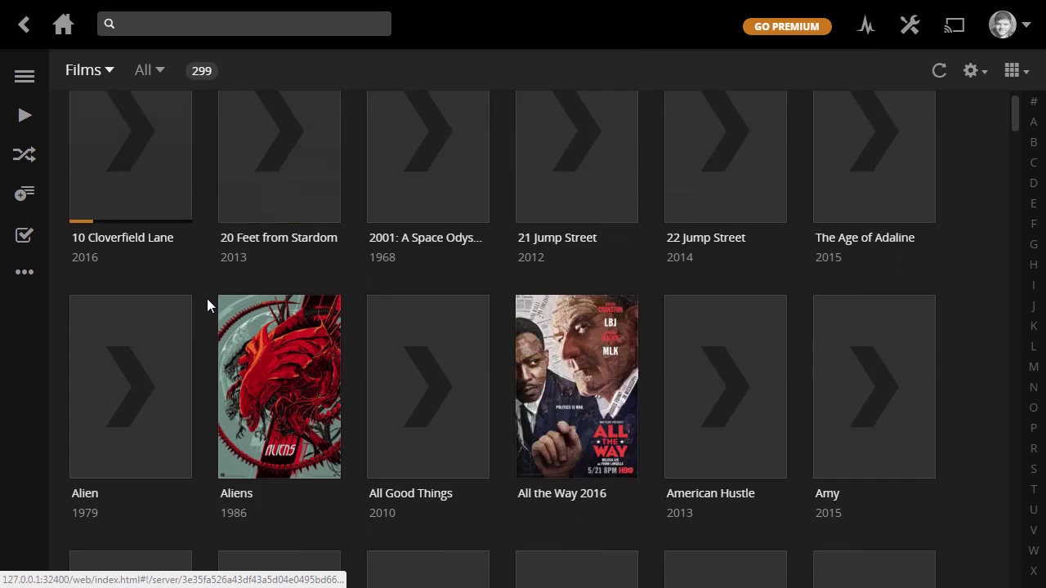
{"action": "scroll", "coordinate": [587, 353], "scroll_direction": "up", "scroll_amount": 2}
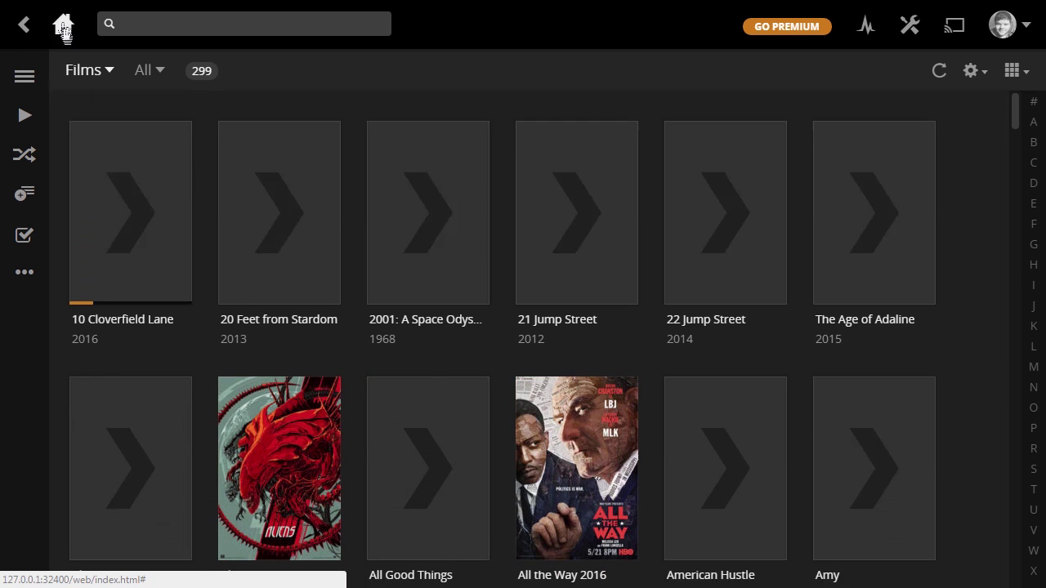
{"action": "left_click", "coordinate": [63, 23]}
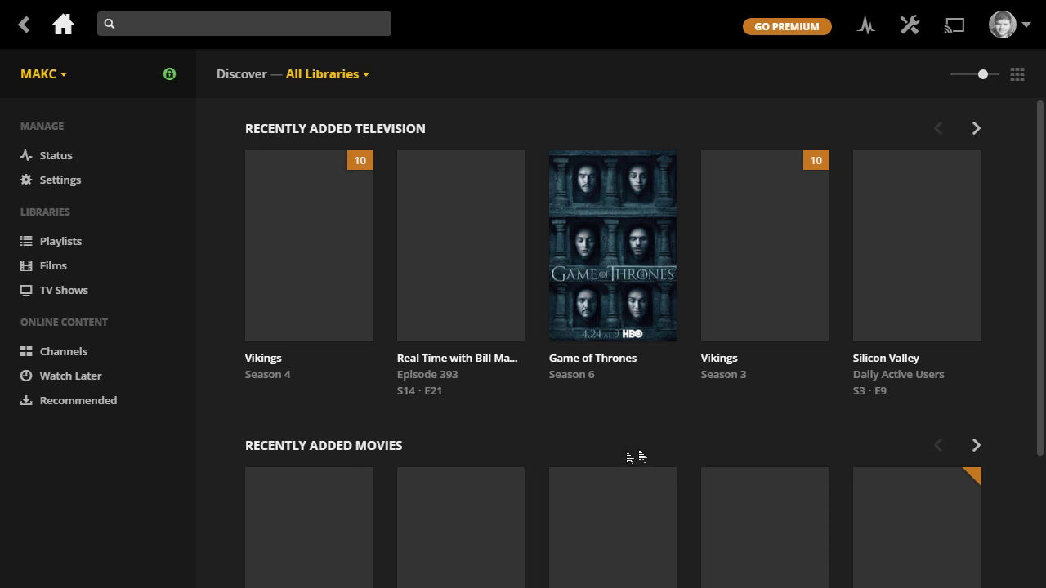
{"action": "left_click", "coordinate": [89, 292]}
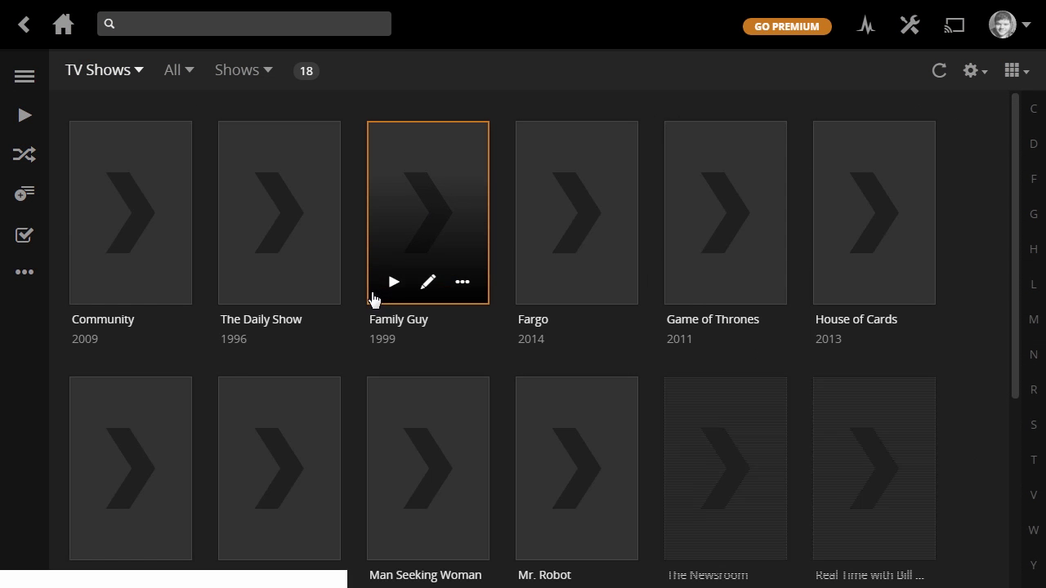
{"action": "scroll", "coordinate": [380, 343], "scroll_direction": "down", "scroll_amount": 3}
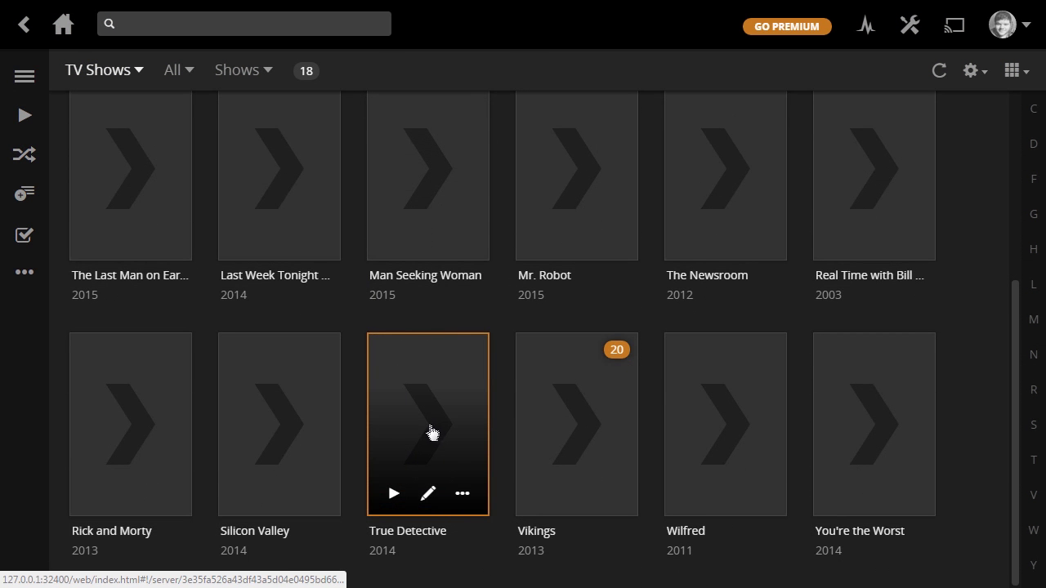
{"action": "scroll", "coordinate": [106, 147], "scroll_direction": "up", "scroll_amount": 3}
{"action": "left_click", "coordinate": [56, 37]}
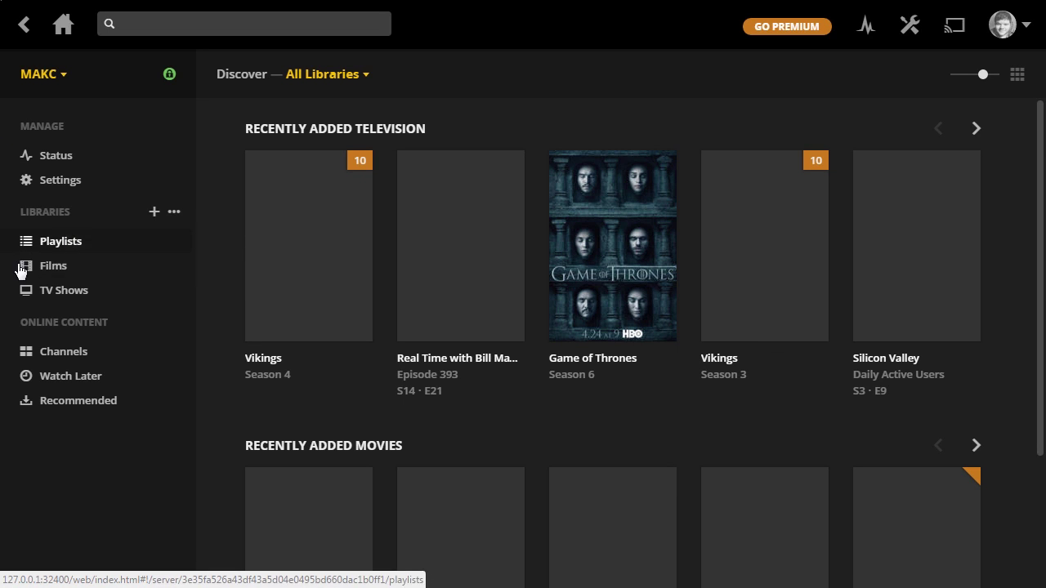
In the Films library's folder settings, browse to E:\Movies\Plex\Film
{"action": "left_click", "coordinate": [174, 267]}
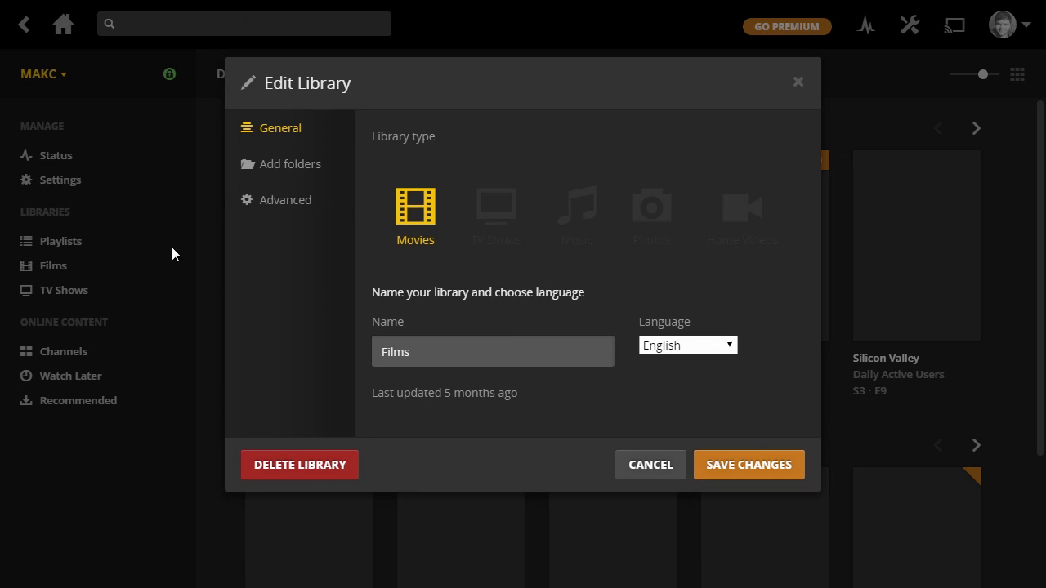
{"action": "left_click", "coordinate": [287, 178]}
{"action": "left_click", "coordinate": [574, 221]}
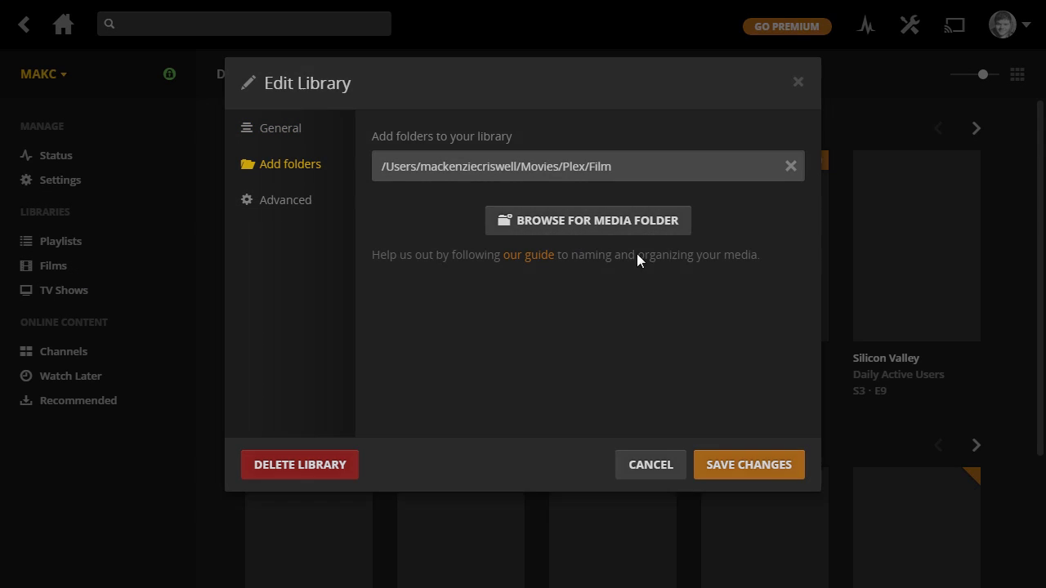
{"action": "left_click", "coordinate": [384, 219]}
{"action": "left_click", "coordinate": [373, 246]}
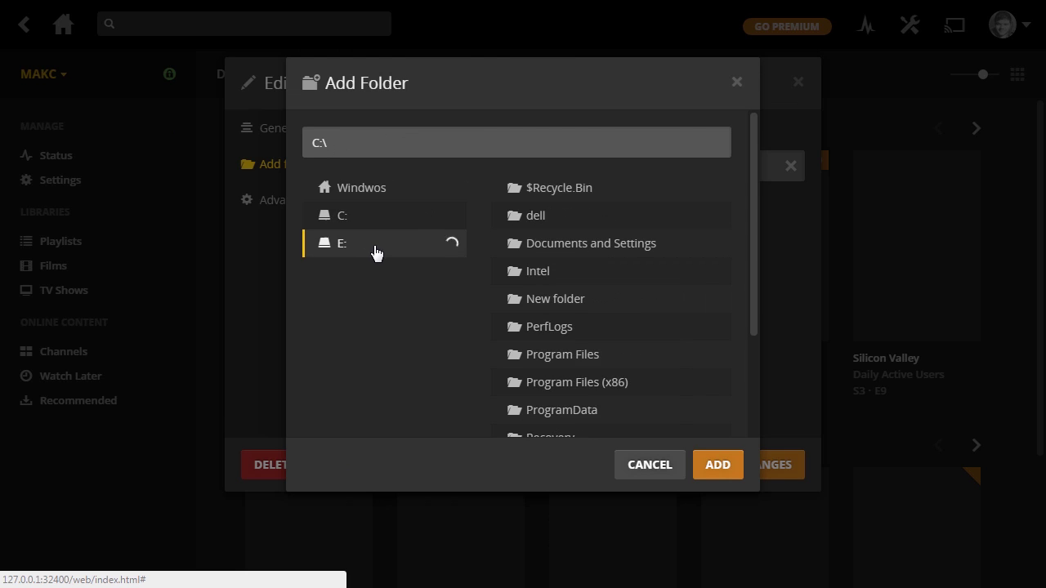
{"action": "scroll", "coordinate": [708, 335], "scroll_direction": "down", "scroll_amount": 1}
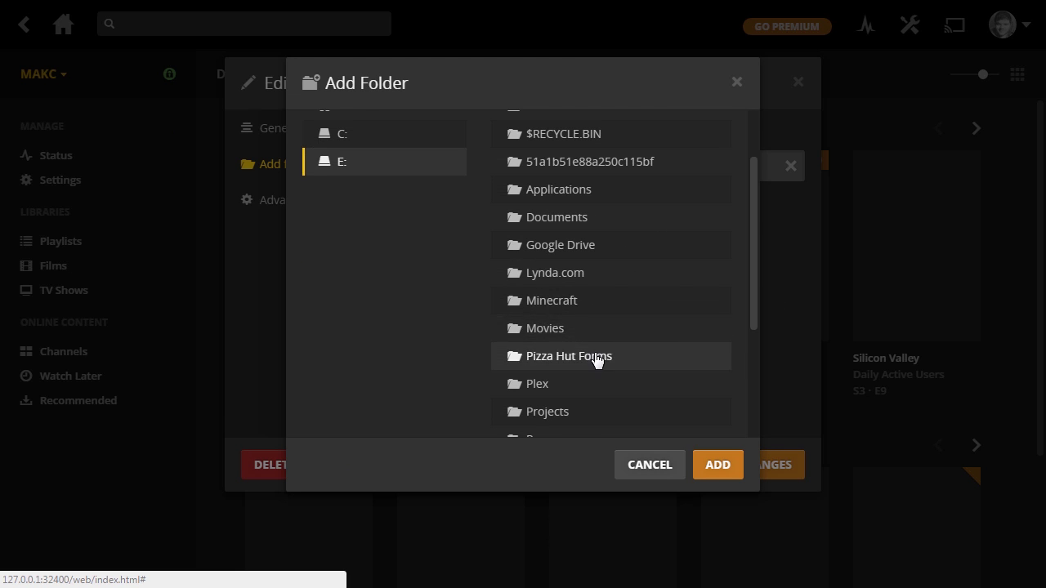
{"action": "left_click", "coordinate": [594, 330]}
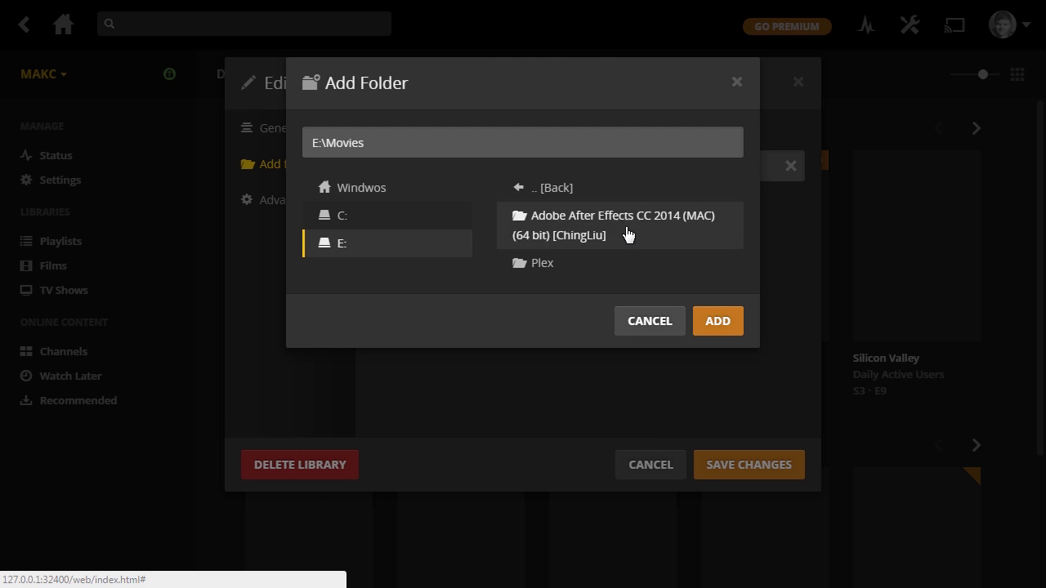
{"action": "left_click", "coordinate": [587, 263]}
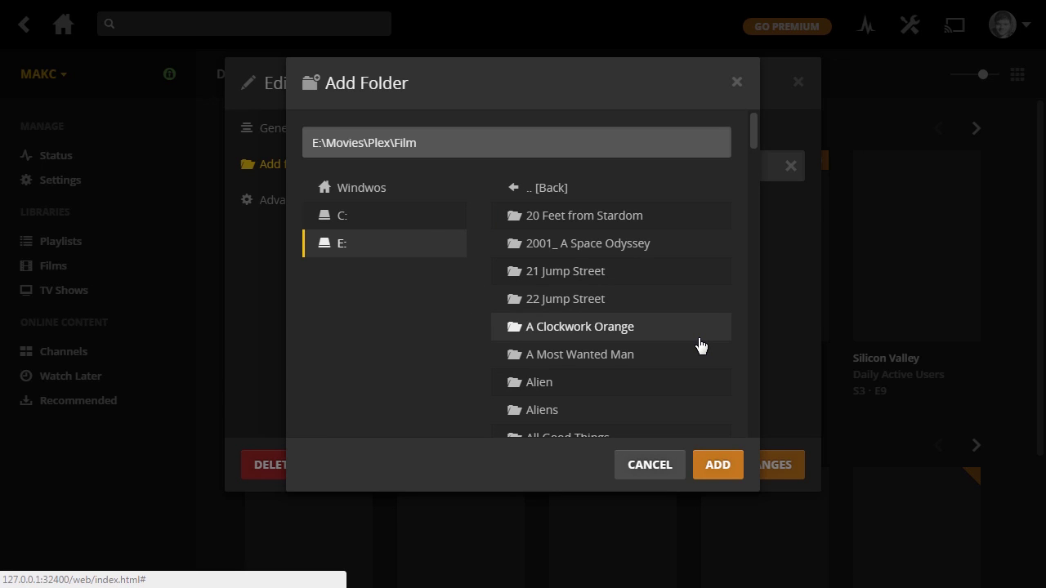
Add E:\Movies\Plex\Film, remove the old Mac folder path, and save
{"action": "left_click", "coordinate": [717, 464]}
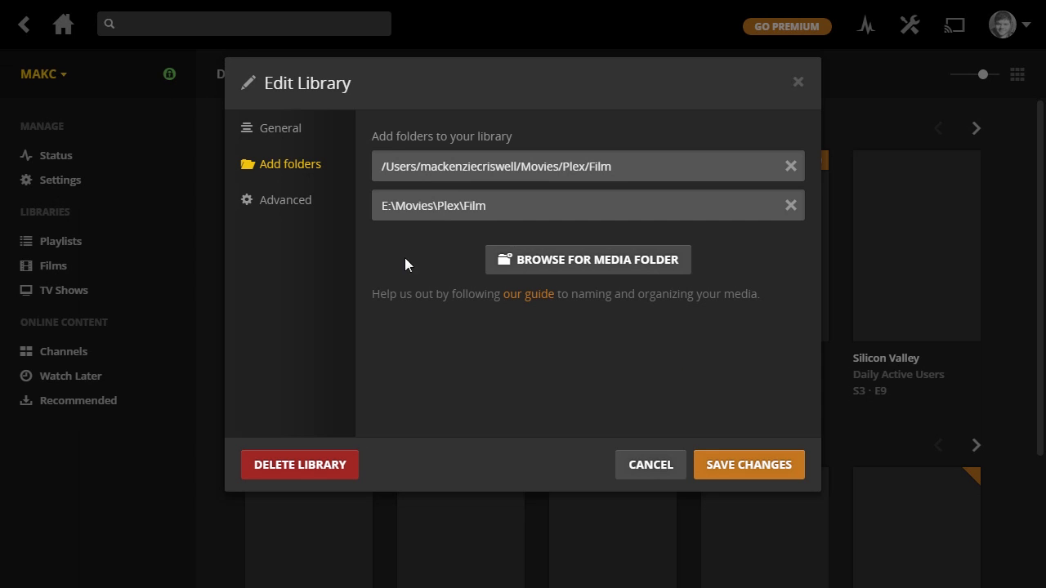
{"action": "left_click", "coordinate": [789, 168]}
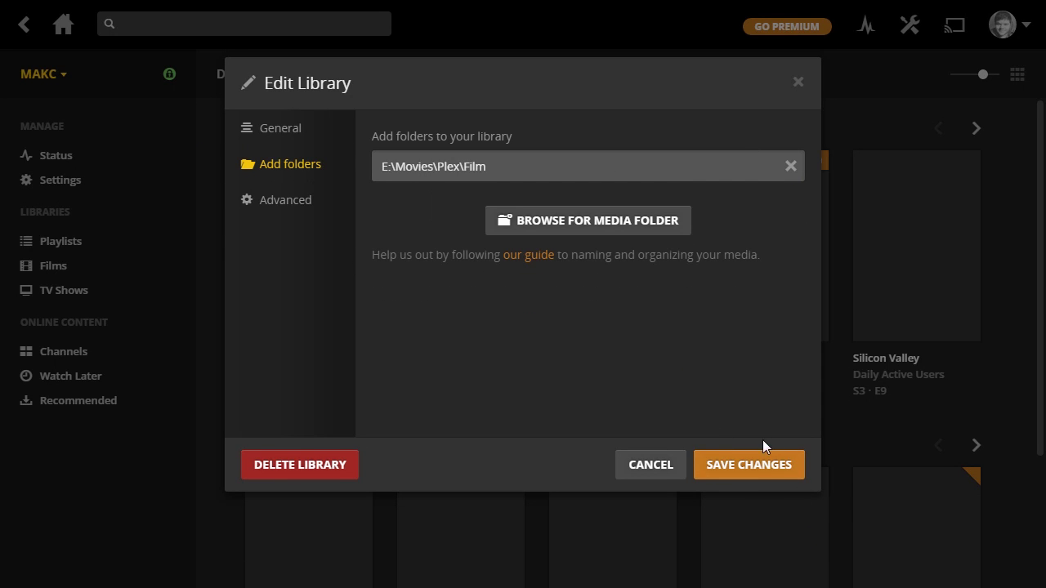
{"action": "left_click", "coordinate": [770, 466]}
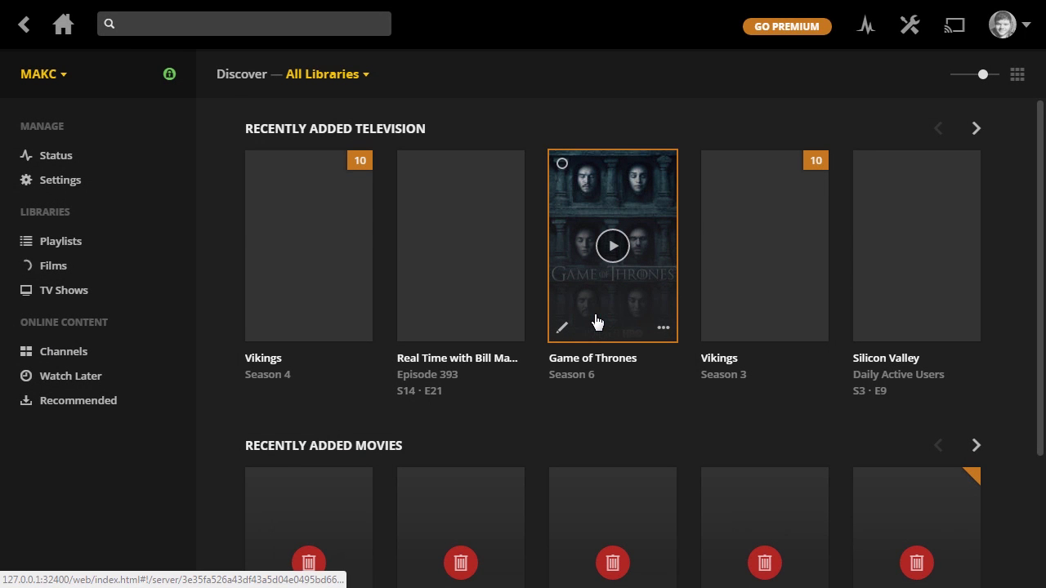
Scroll the dashboard to check Recently Added Movies while Films rescans
{"action": "scroll", "coordinate": [553, 507], "scroll_direction": "down", "scroll_amount": 2}
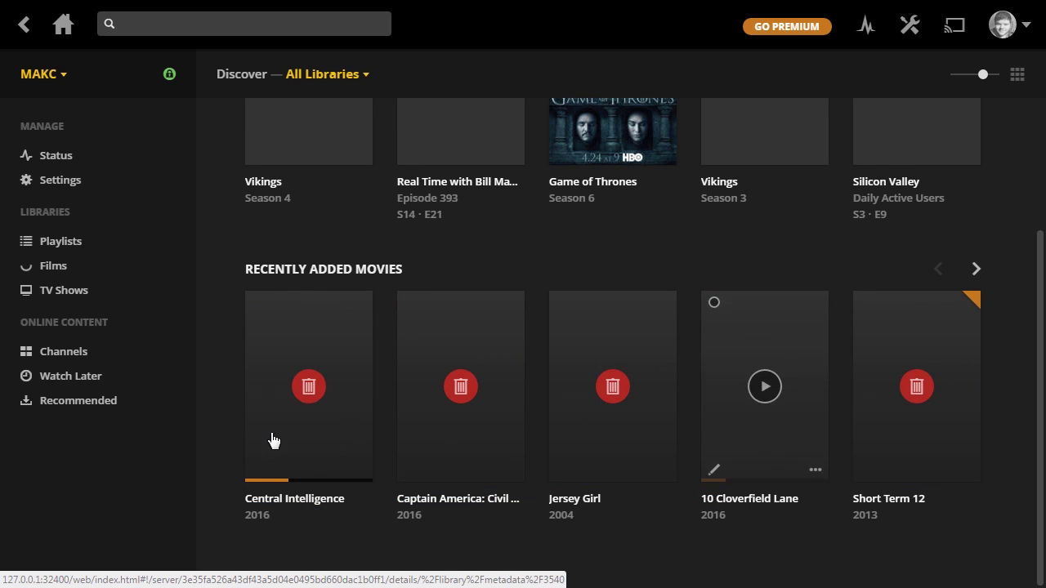
{"action": "scroll", "coordinate": [555, 527], "scroll_direction": "up", "scroll_amount": 2}
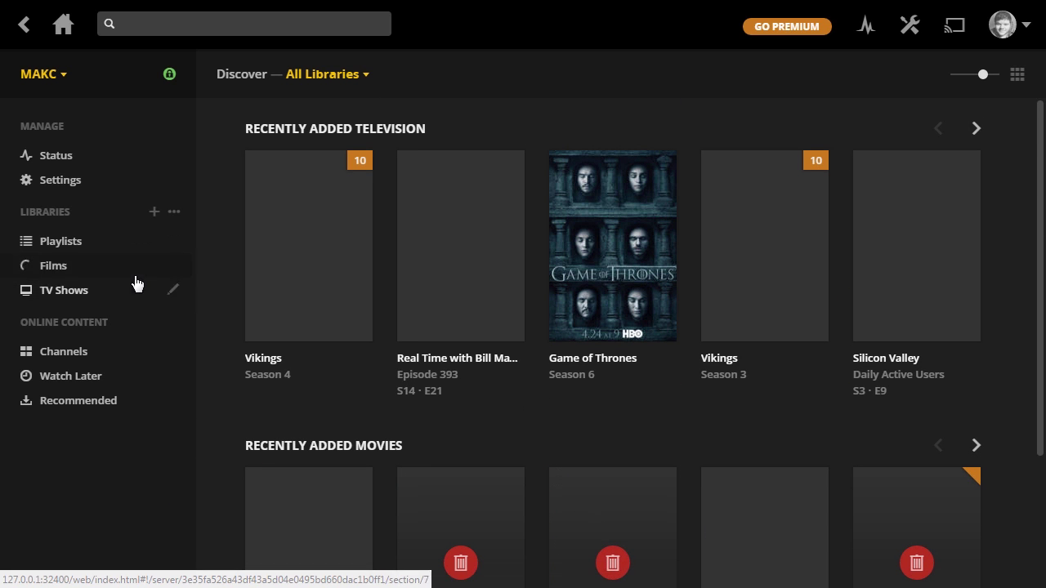